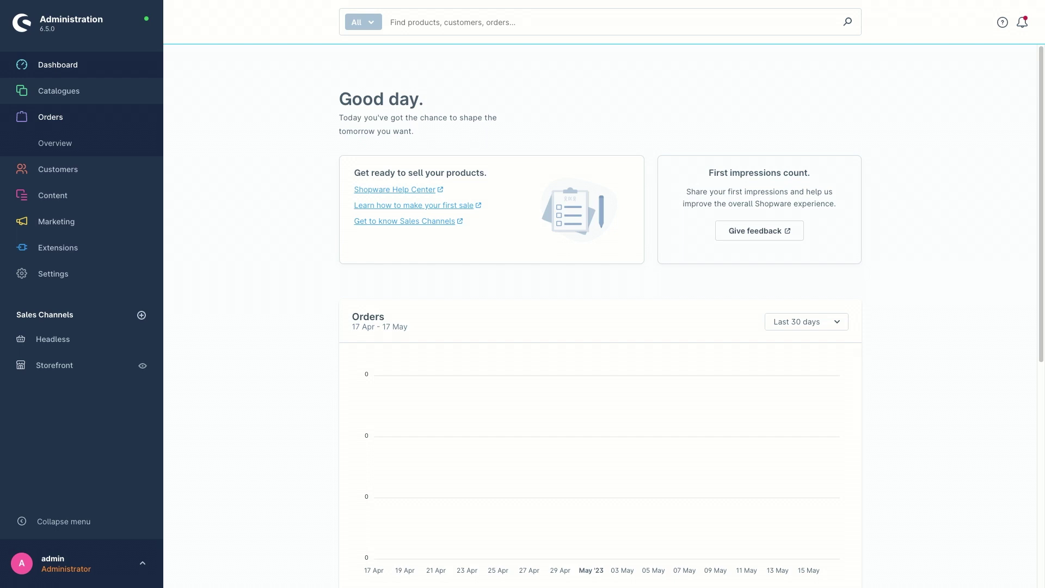
Open the Rule builder from the shop settings and view the options of the Updated at column
click(60, 275)
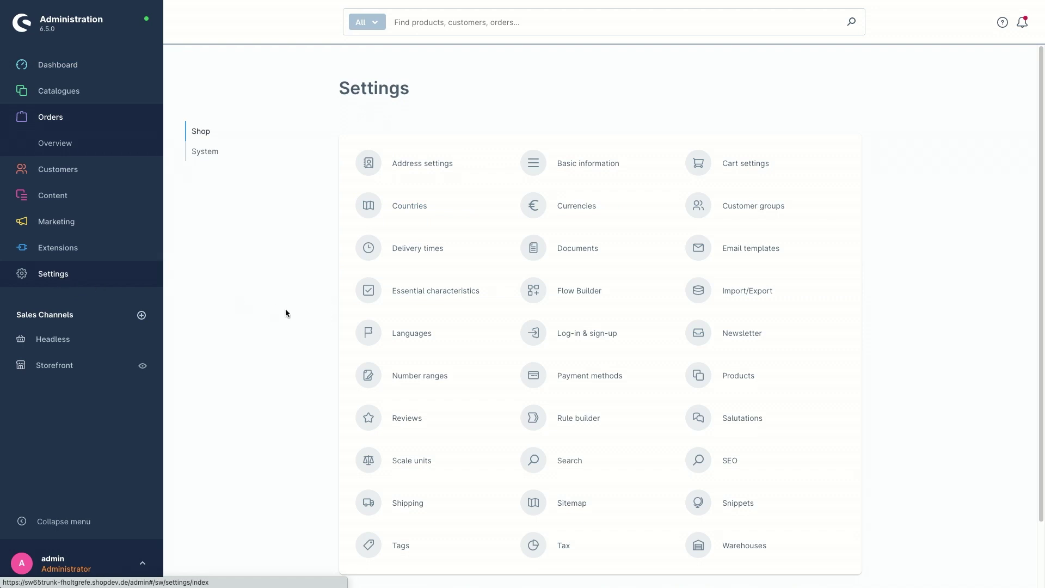
click(582, 419)
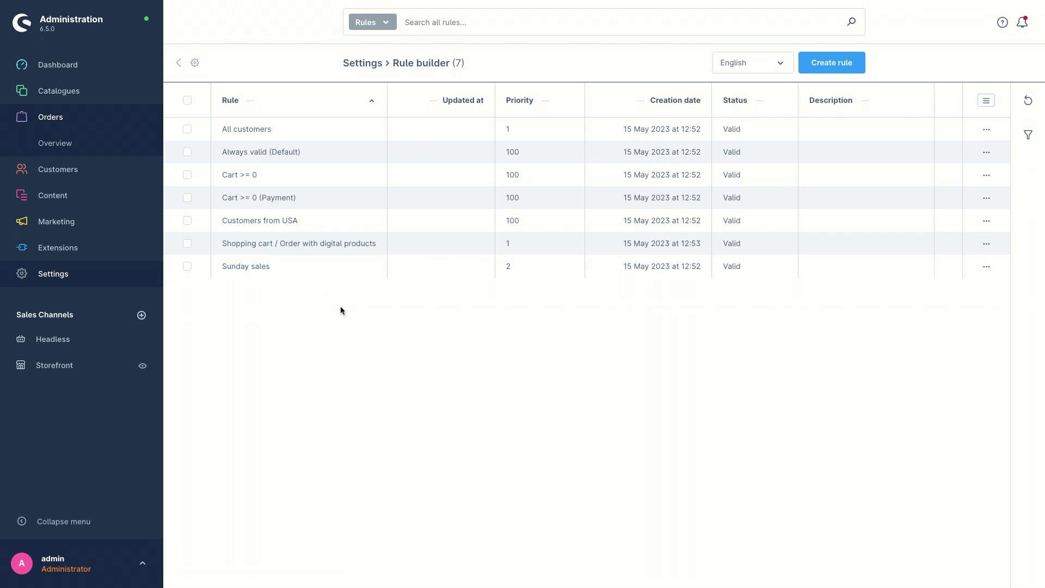
click(433, 101)
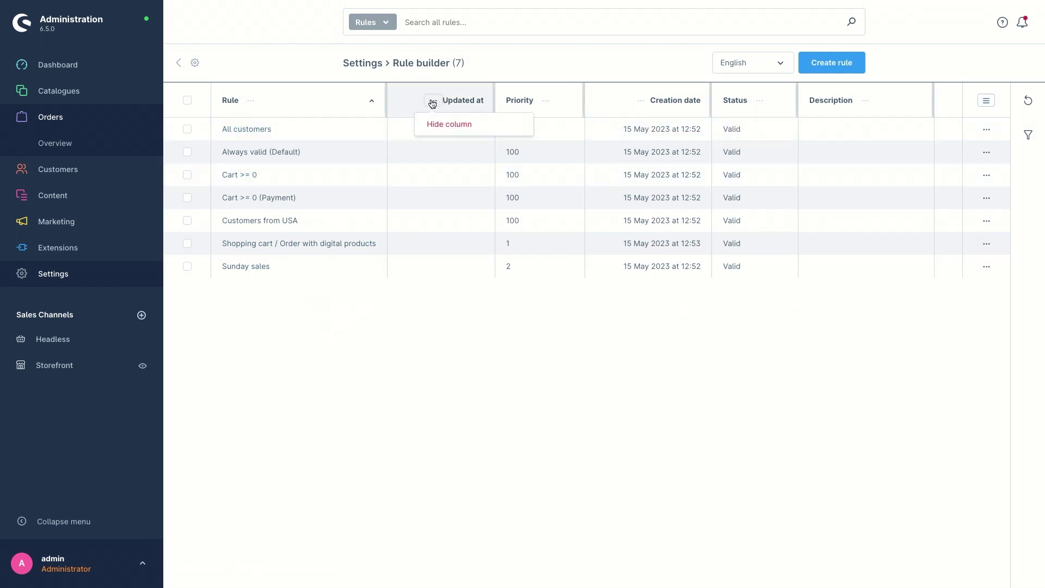
click(472, 326)
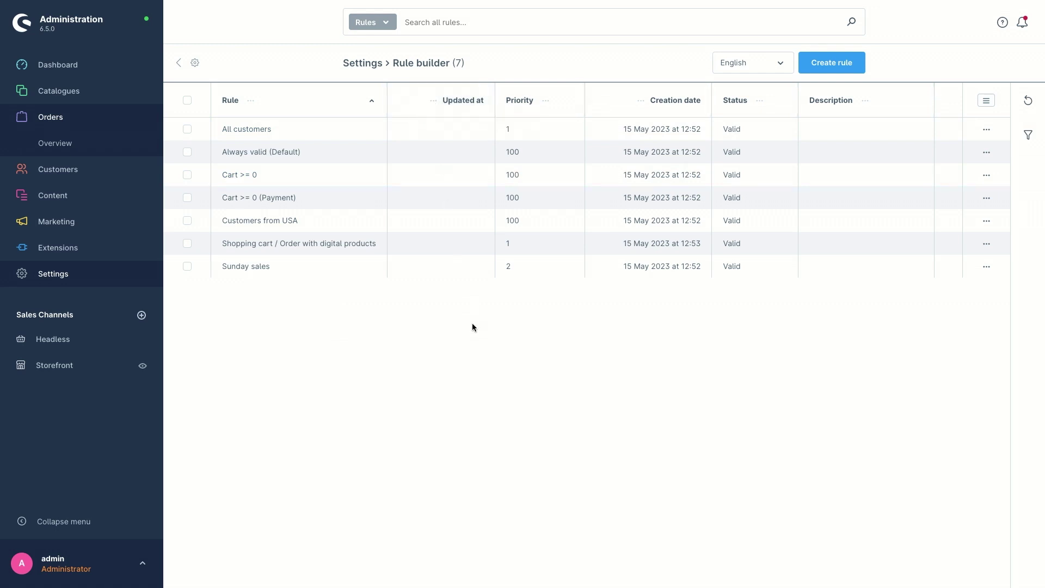
Examine the rule list's column settings, including the selectable columns and their order
click(986, 100)
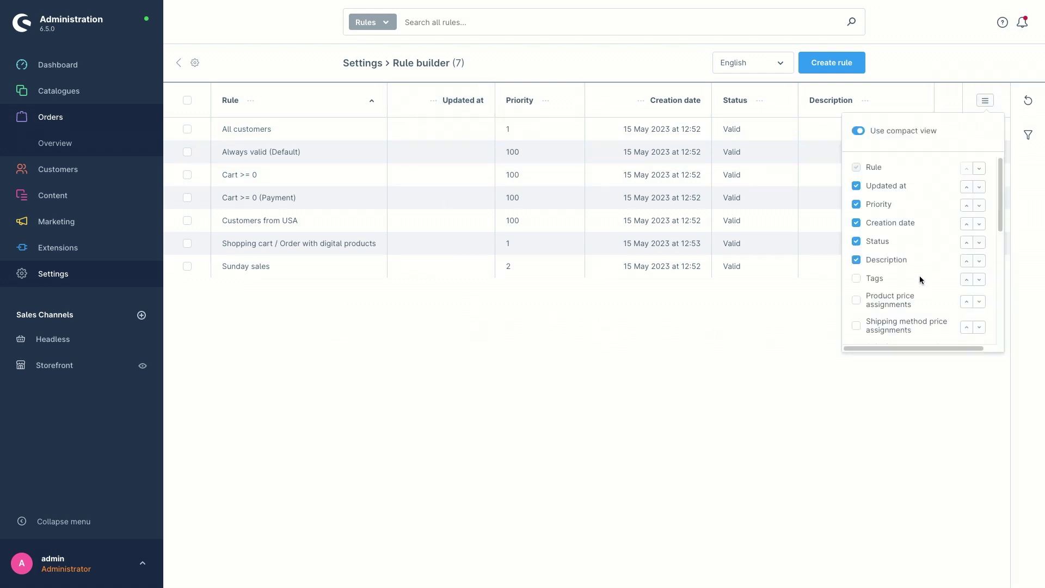
click(967, 242)
click(980, 224)
scroll(957, 265, down, 3)
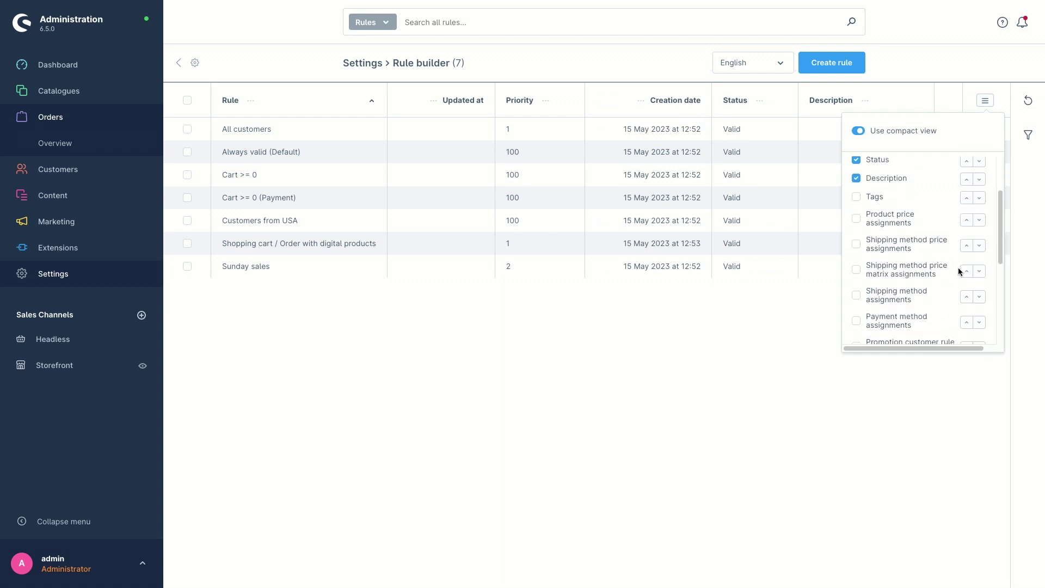
scroll(924, 245, down, 2)
scroll(924, 246, up, 2)
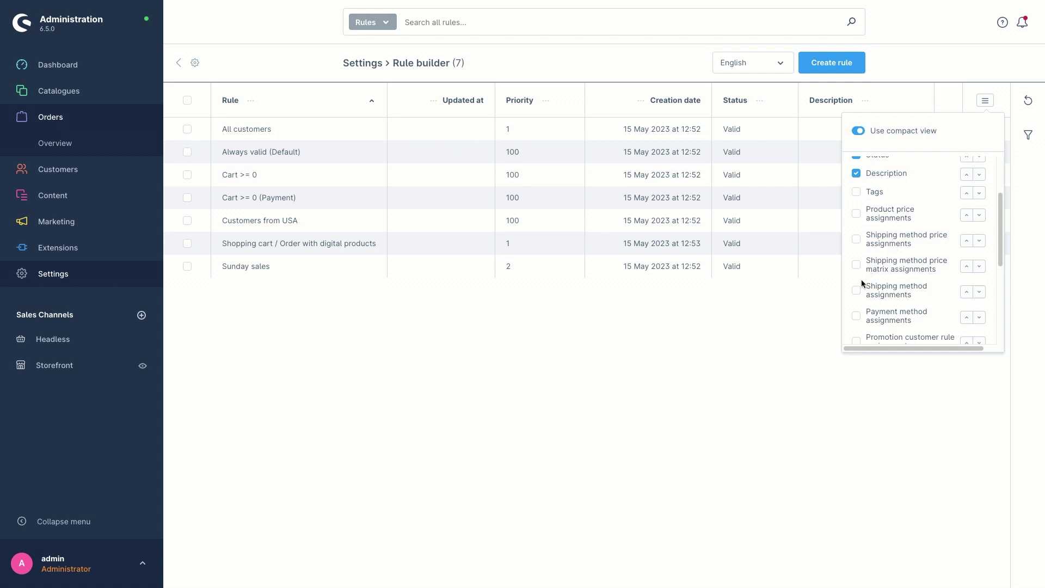
click(805, 309)
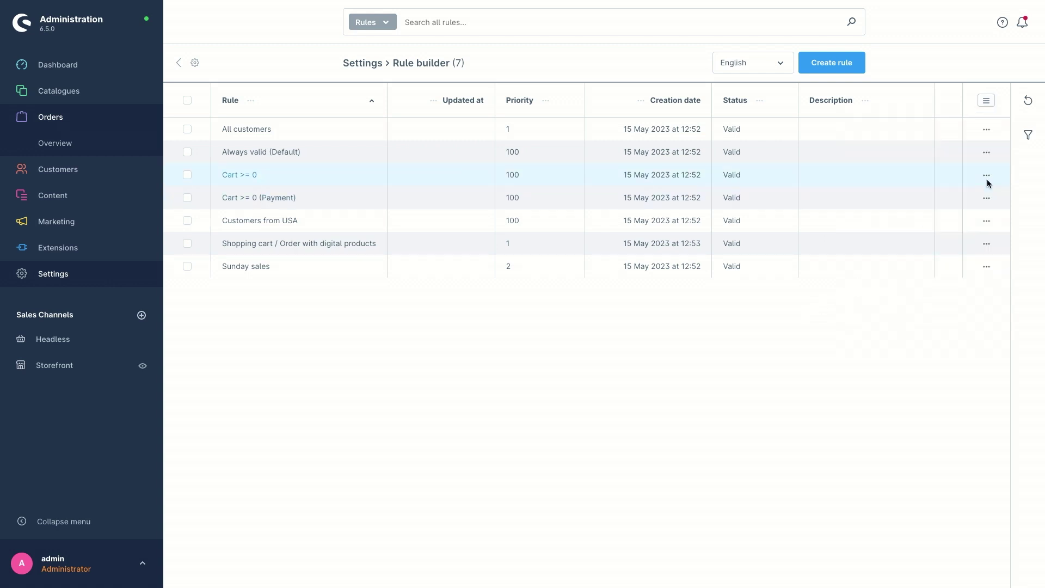
Examine the rule list's filter choices for condition types, conditions, assignments and tags
click(1028, 135)
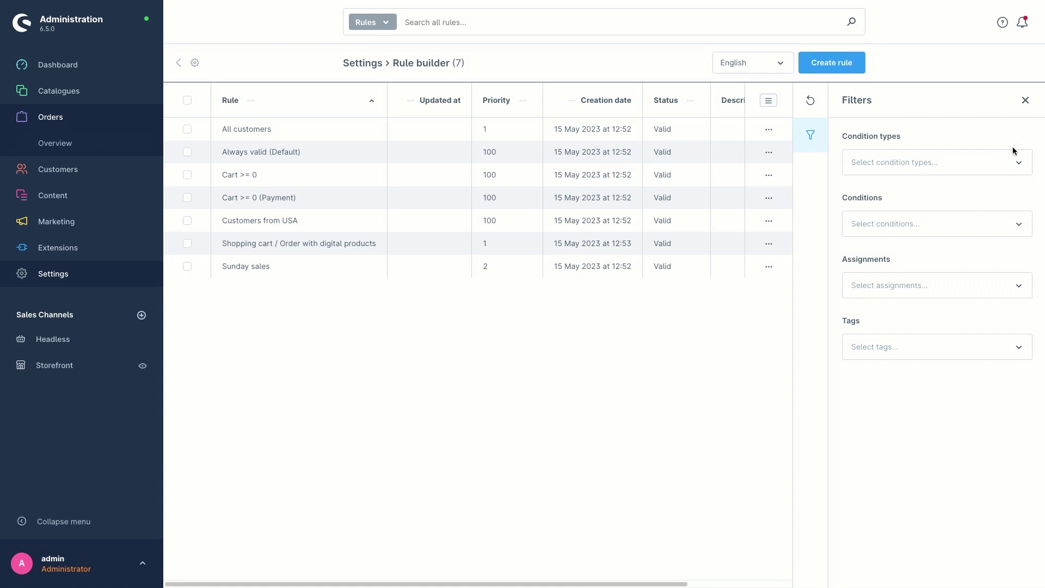
click(896, 169)
click(918, 131)
click(885, 218)
click(906, 197)
click(890, 283)
click(946, 246)
click(912, 344)
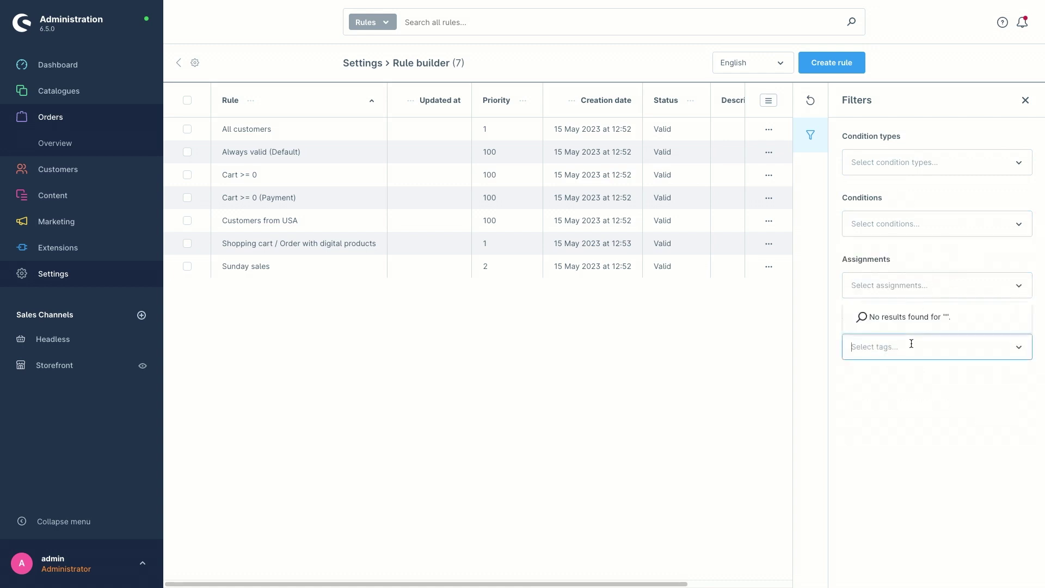
click(934, 429)
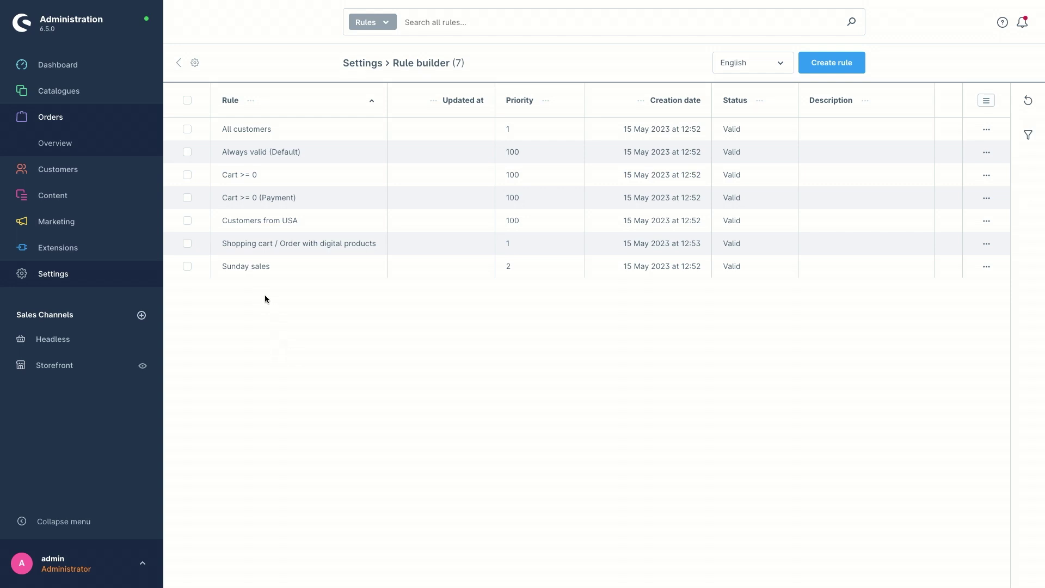
Open the Sunday sales rule and review its name, priority, description and type fields
click(251, 272)
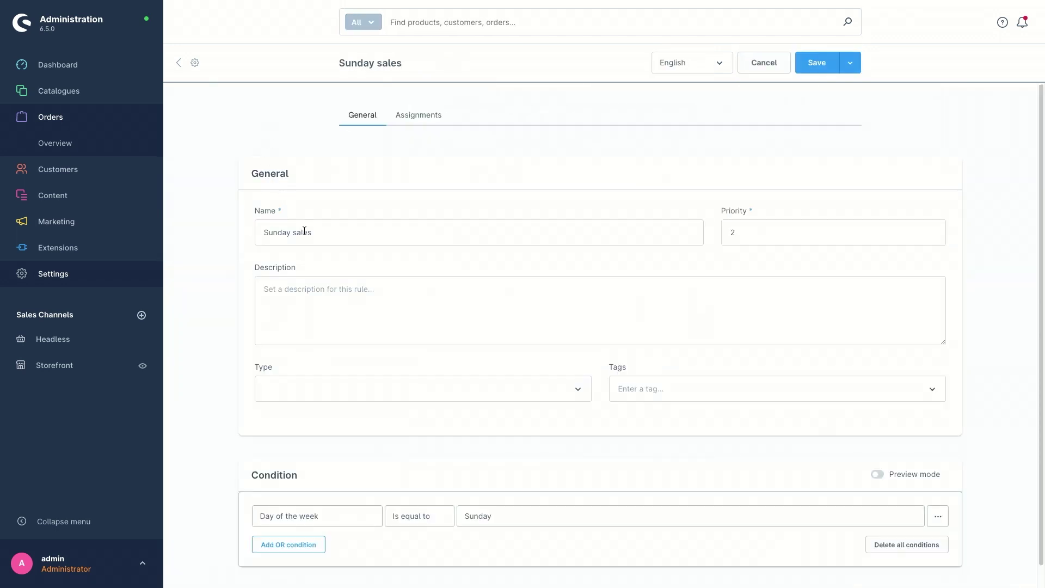
click(347, 237)
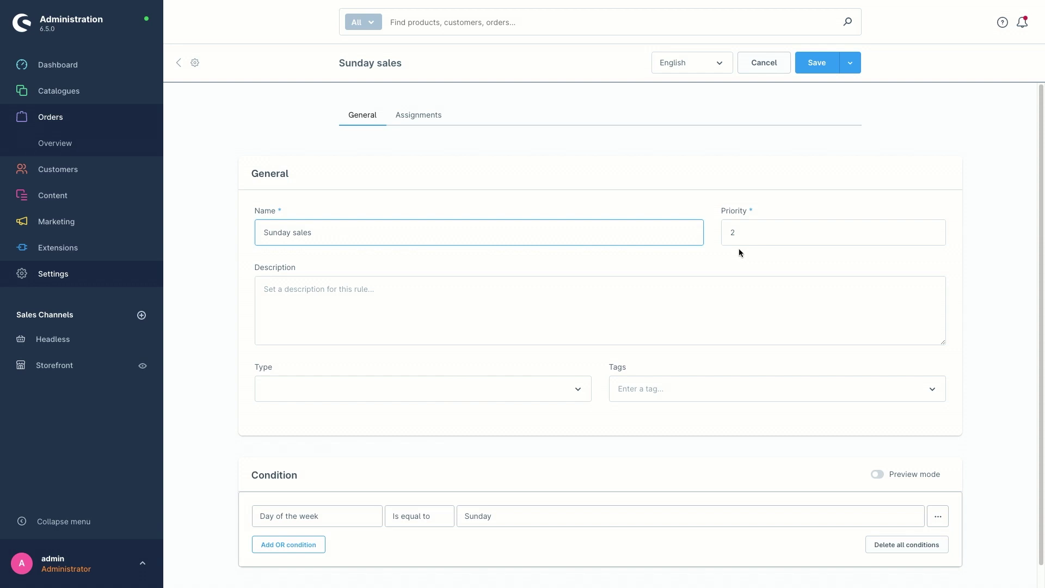
click(765, 234)
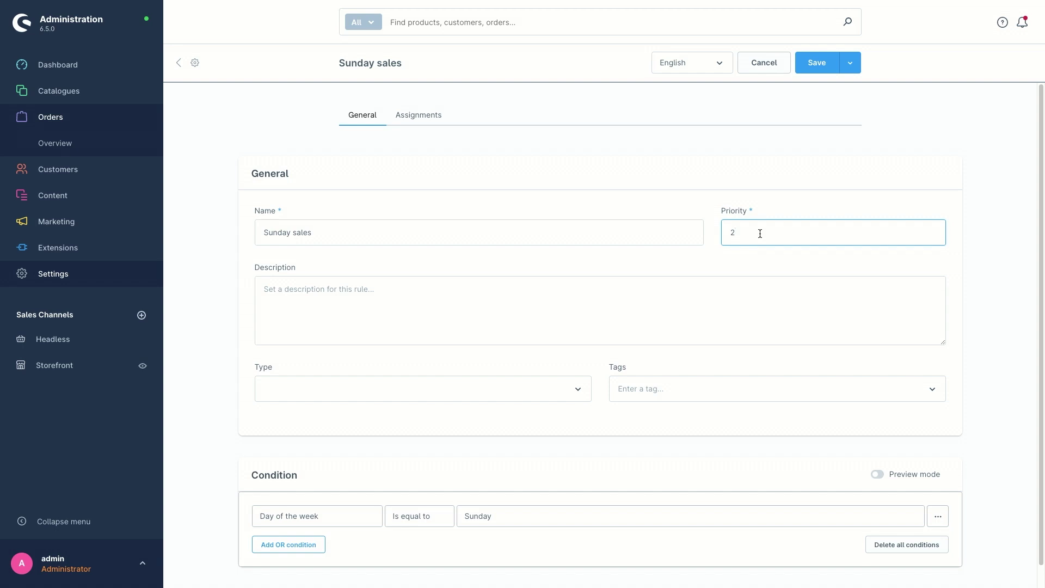
click(491, 303)
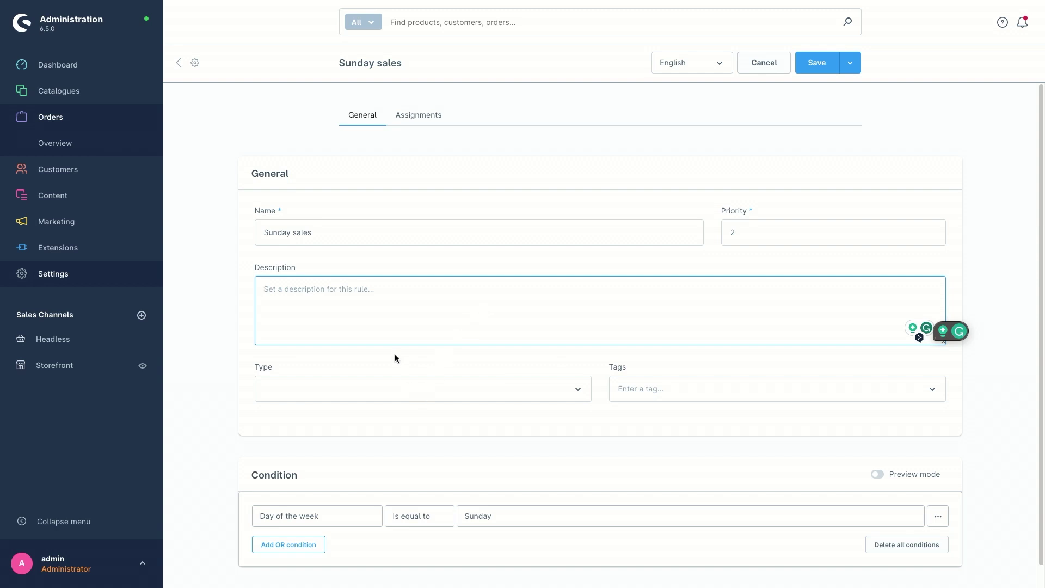
click(381, 390)
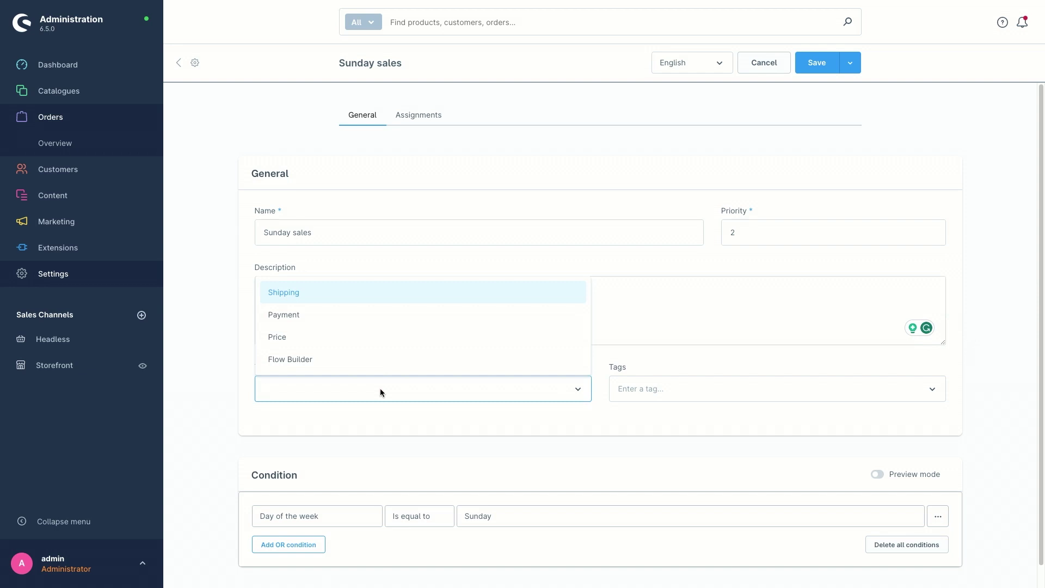
click(659, 427)
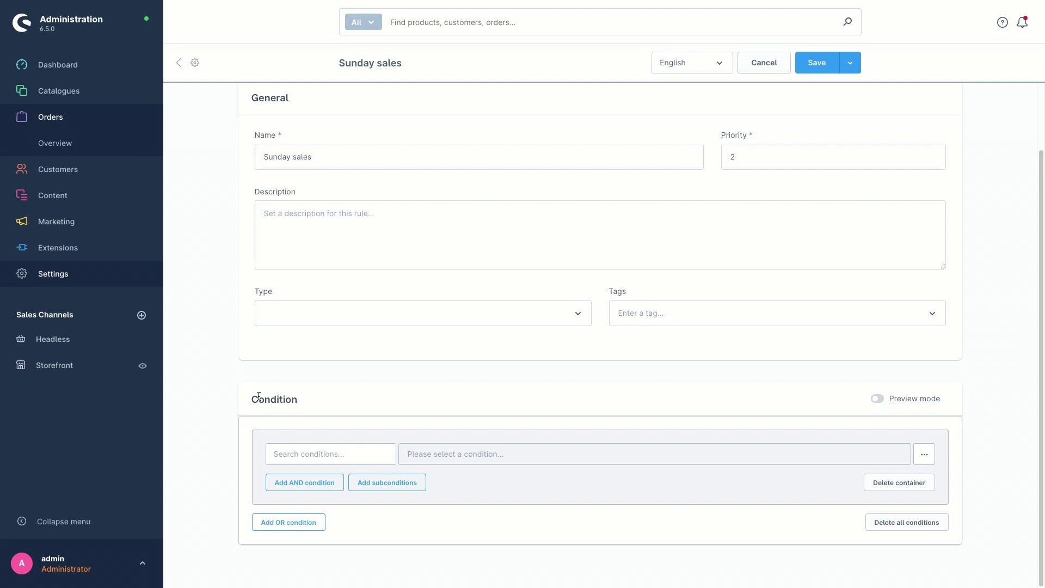
Search the conditions for "total" and set the rule's empty condition to Subtotal of all items with the operator Is greater than
click(294, 454)
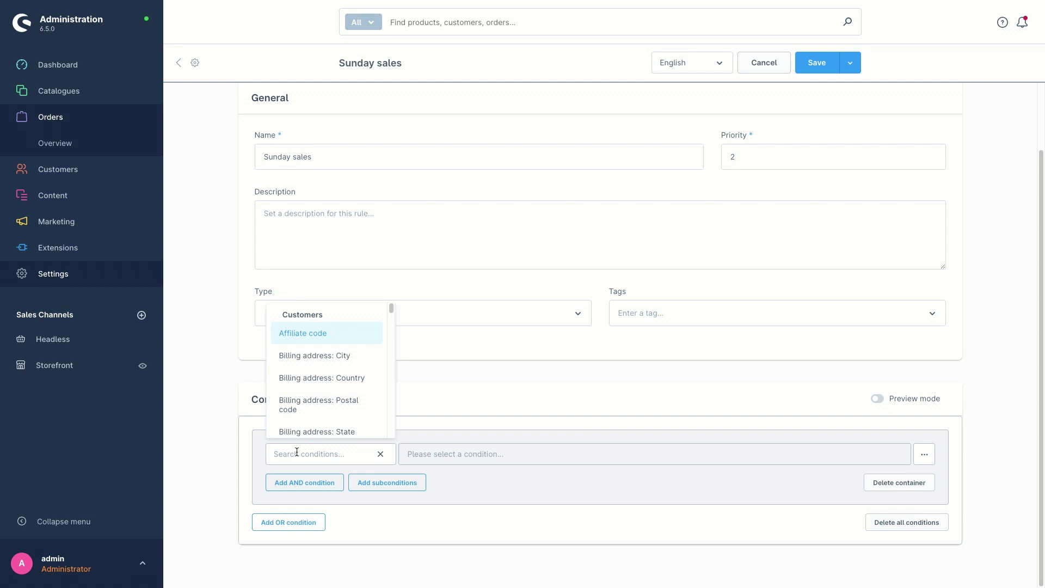
scroll(310, 419, down, 6)
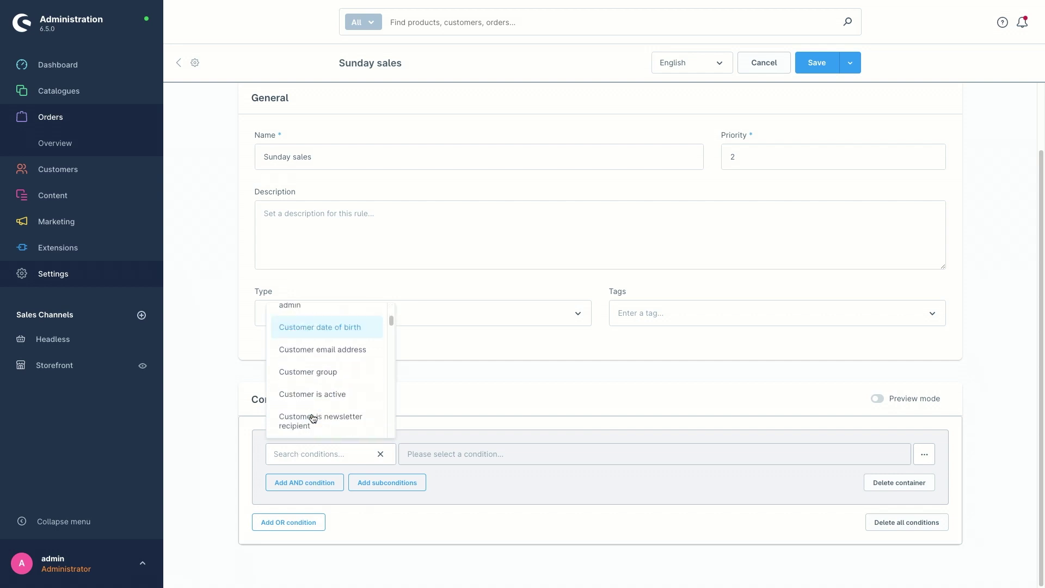
scroll(311, 418, down, 10)
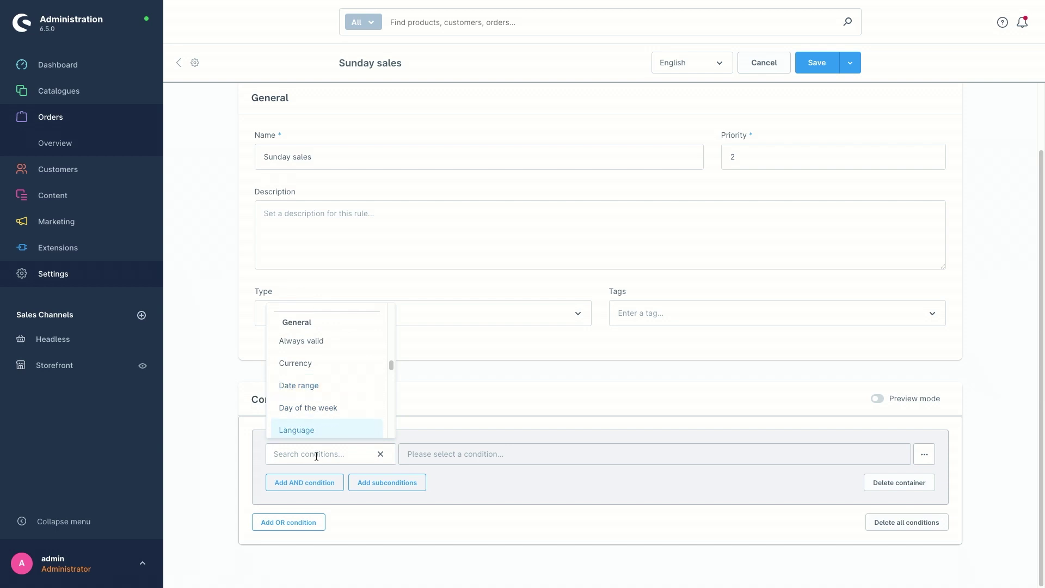
text(to)
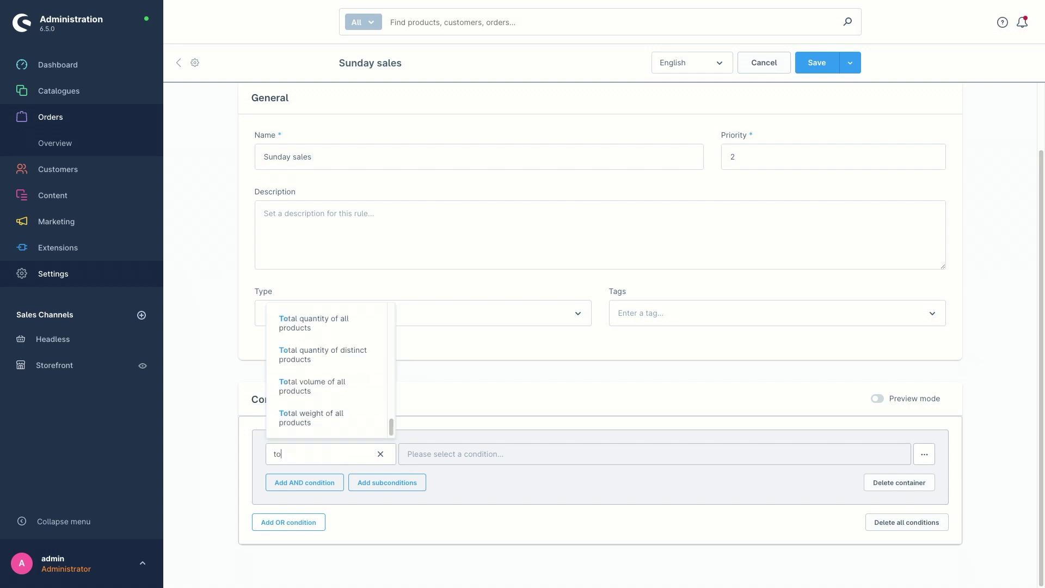
text(tal)
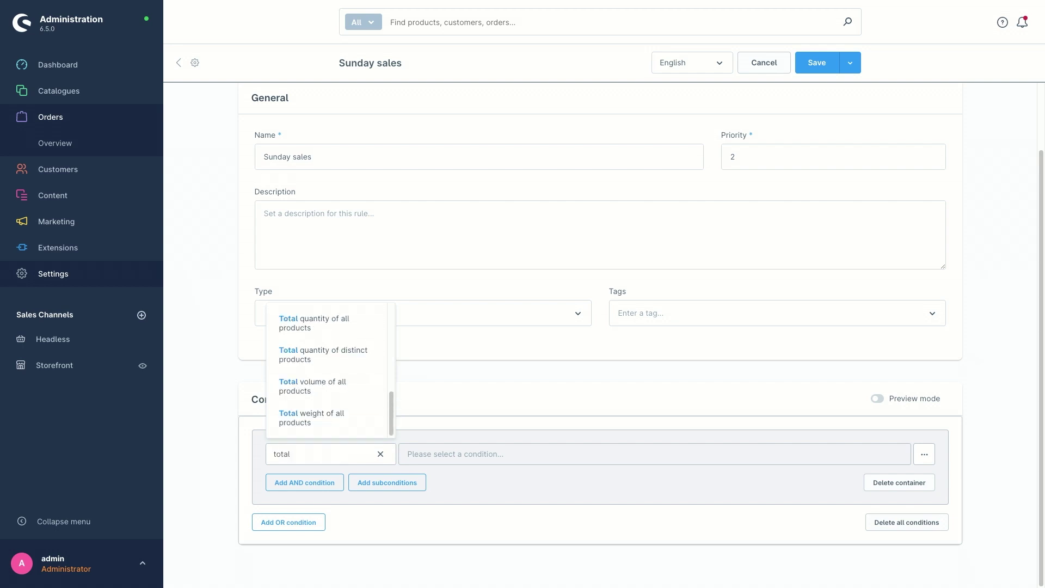
scroll(361, 427, up, 5)
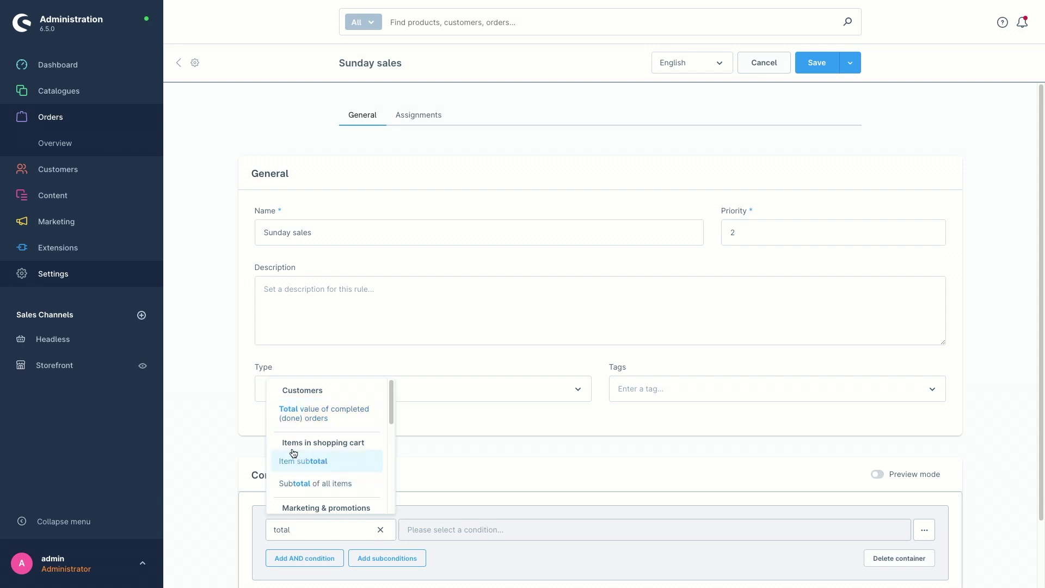
scroll(315, 464, down, 1)
scroll(314, 466, down, 1)
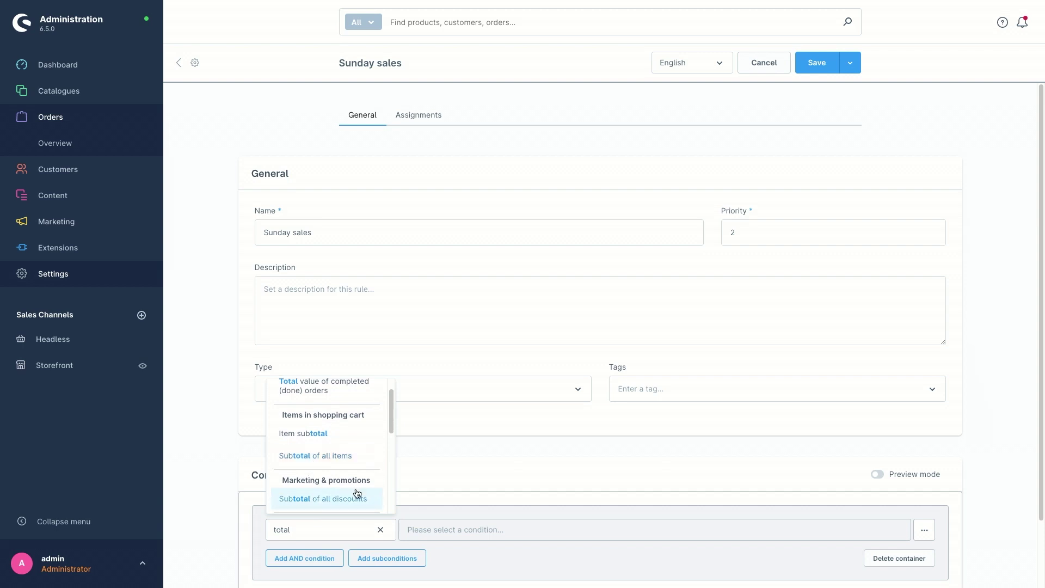
scroll(357, 493, down, 1)
scroll(356, 494, up, 2)
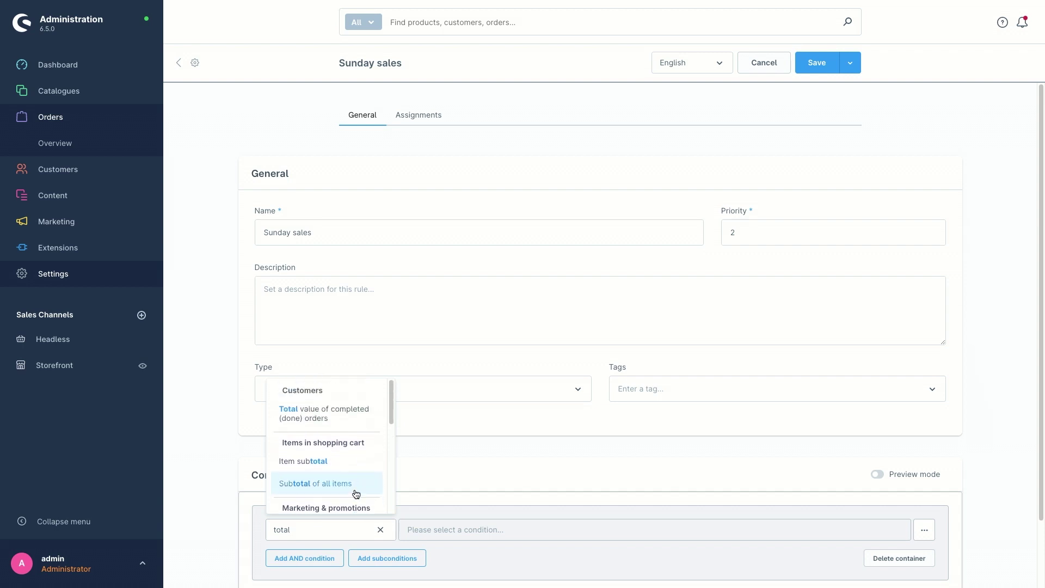
scroll(356, 493, down, 1)
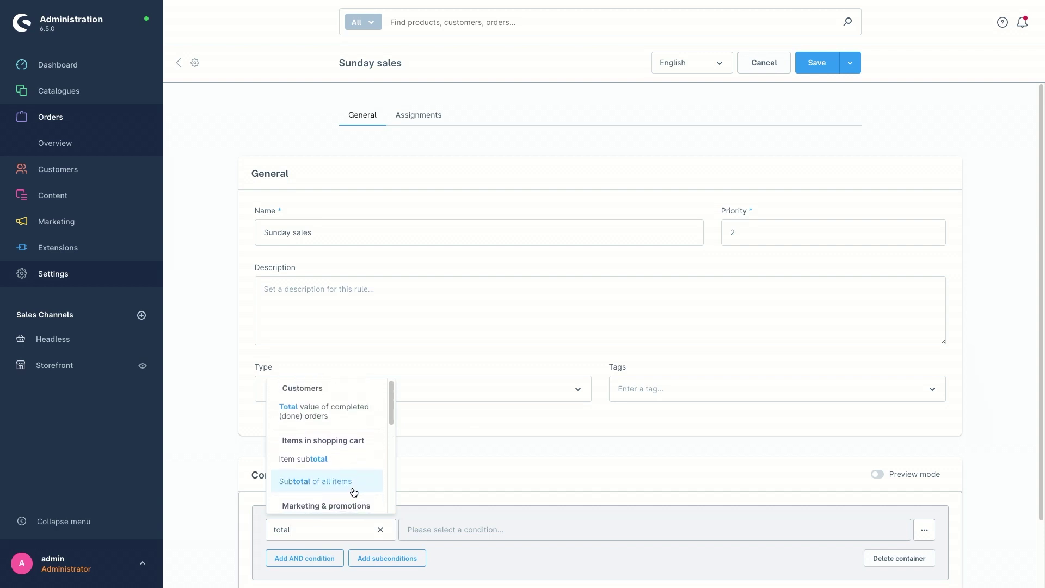
click(306, 483)
scroll(400, 418, down, 2)
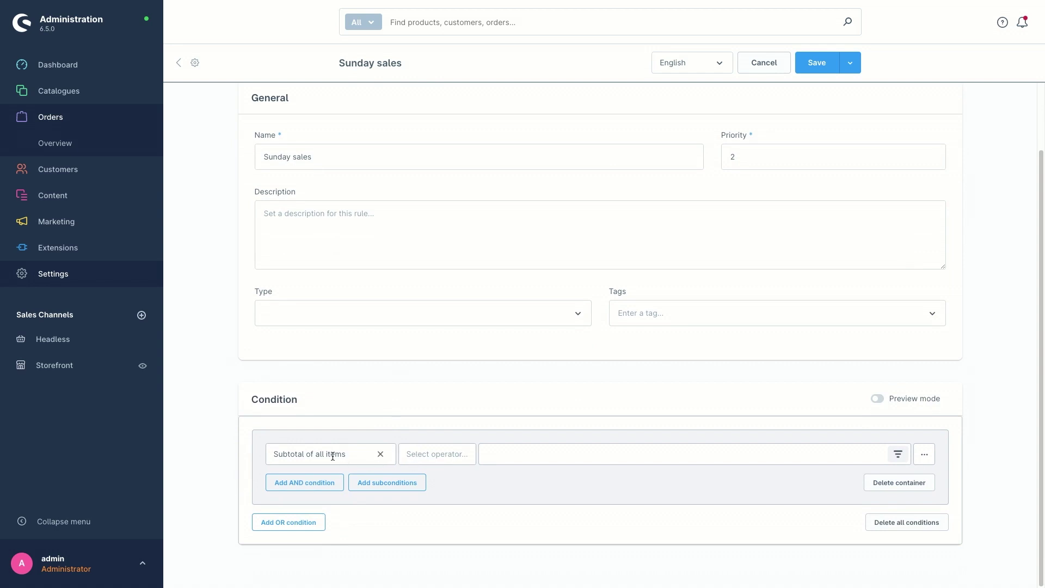
click(419, 455)
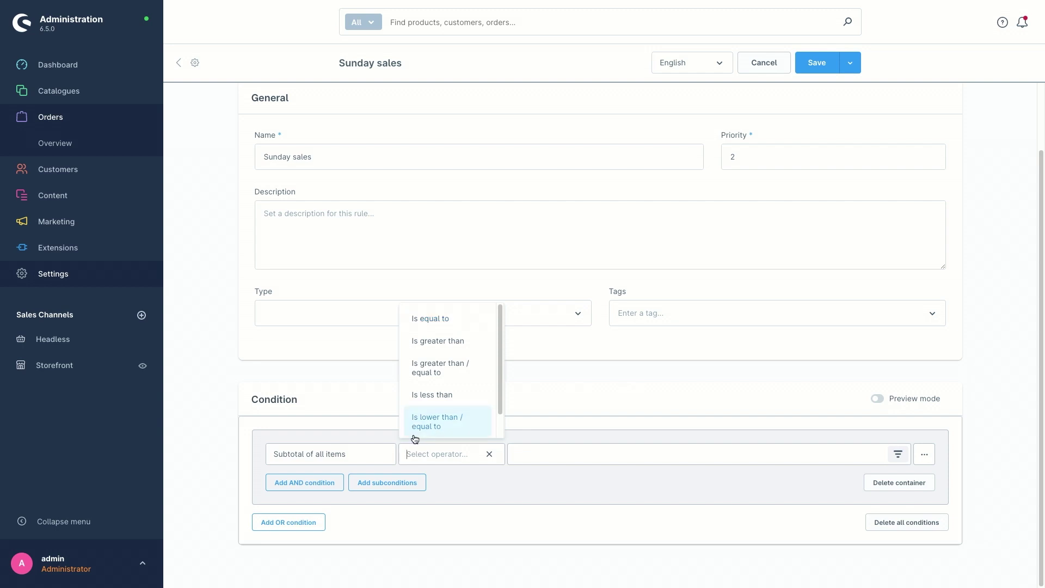
click(435, 343)
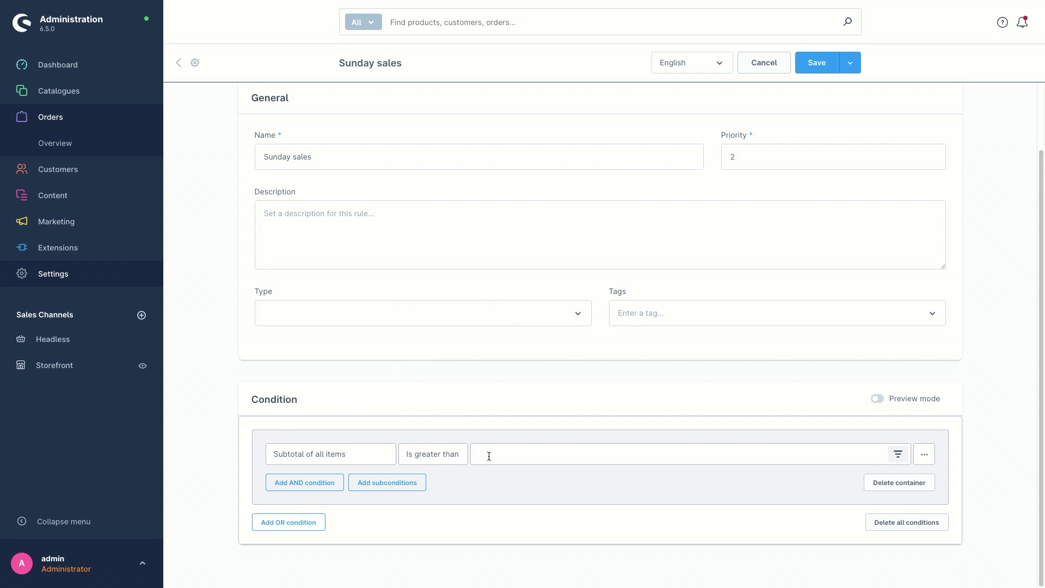
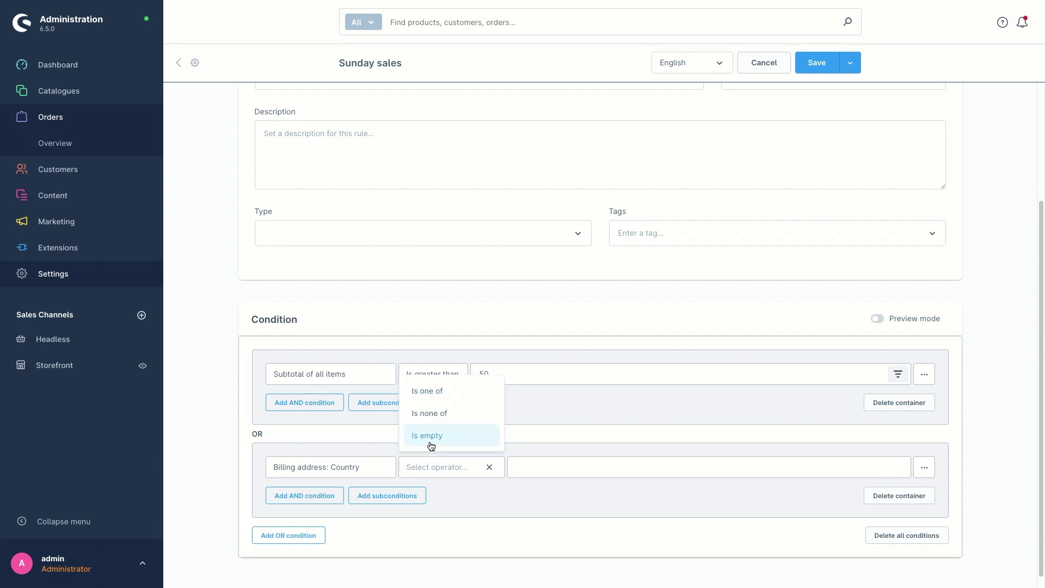
Set the Billing address: Country condition to Is one of with the countries Hungary, Croatia and Seychelles
click(434, 393)
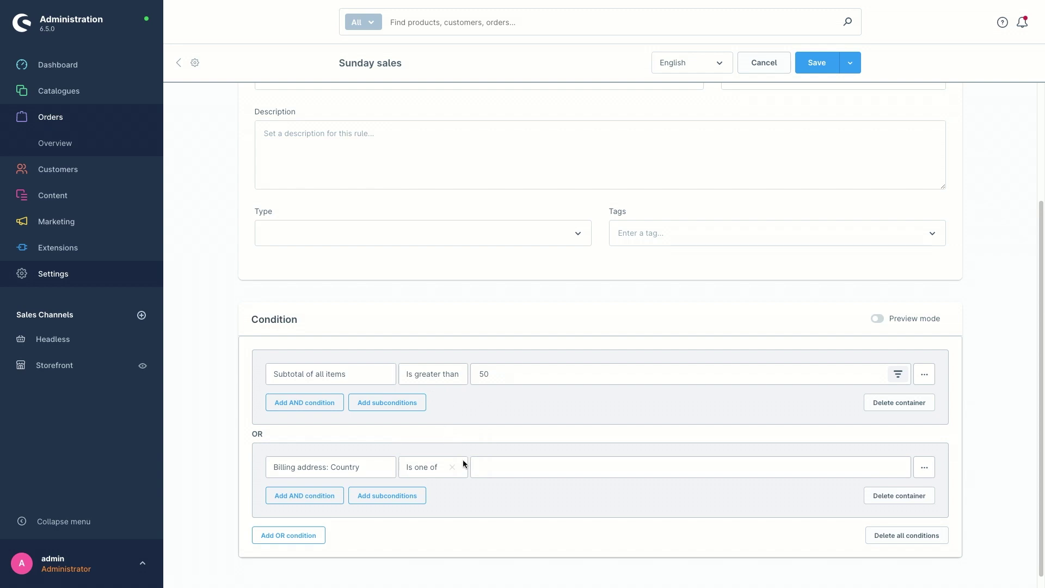
click(488, 466)
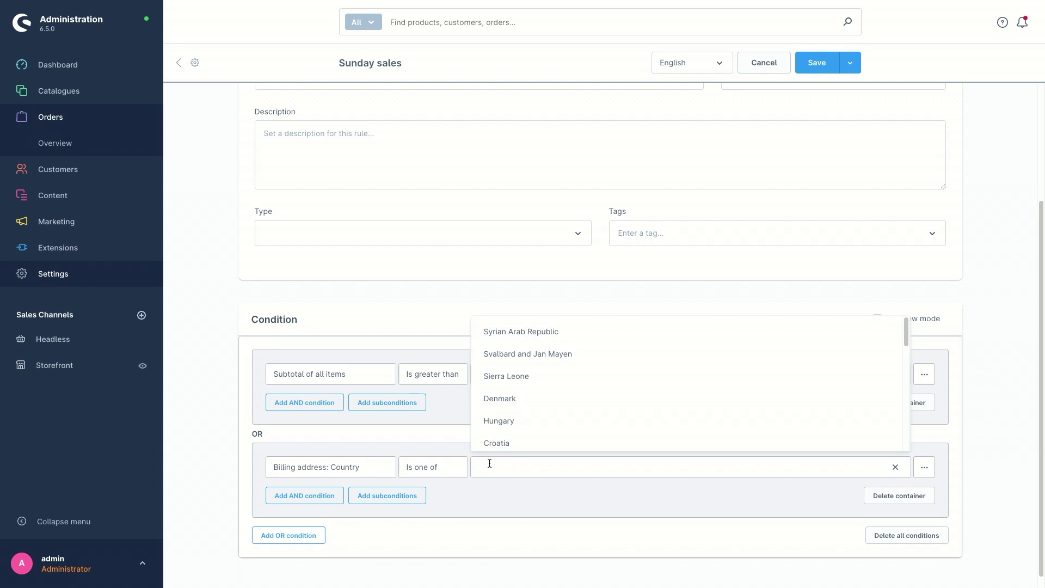
scroll(579, 397, down, 1)
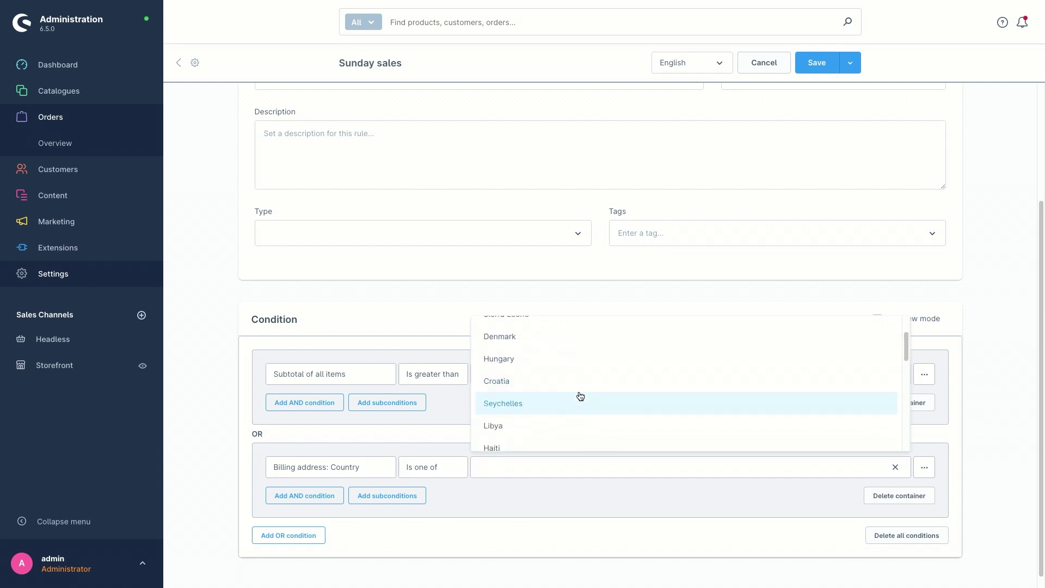
click(529, 362)
click(525, 383)
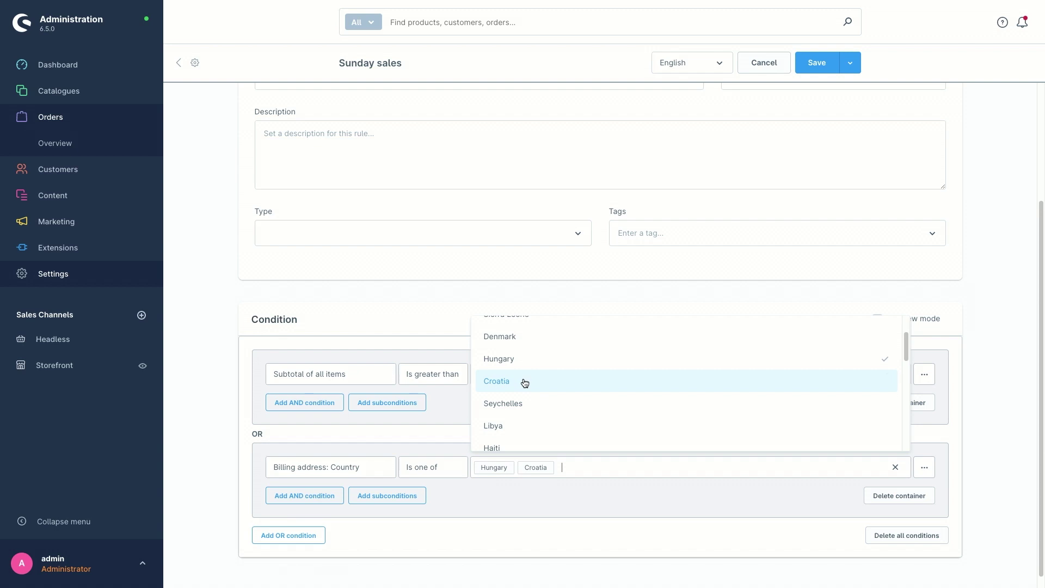
click(522, 404)
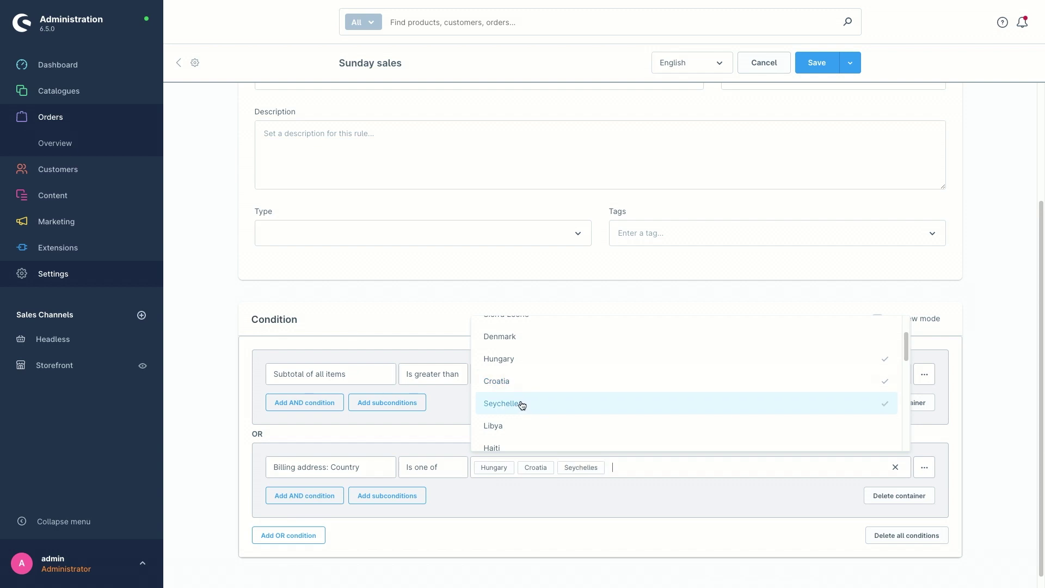
Finish the country selection and save the Sunday sales rule with its conditions
click(538, 508)
scroll(540, 509, down, 1)
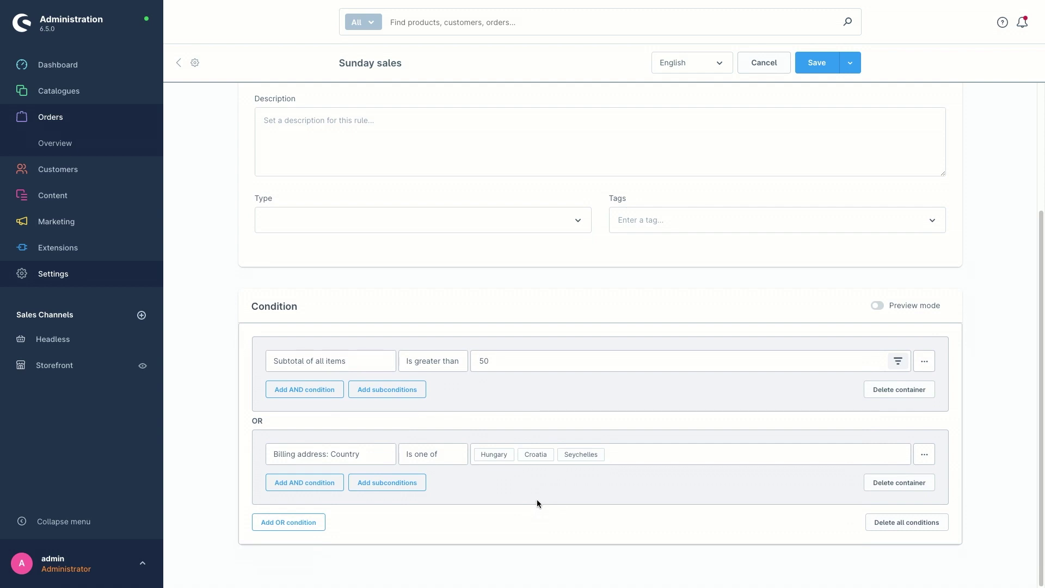
click(817, 63)
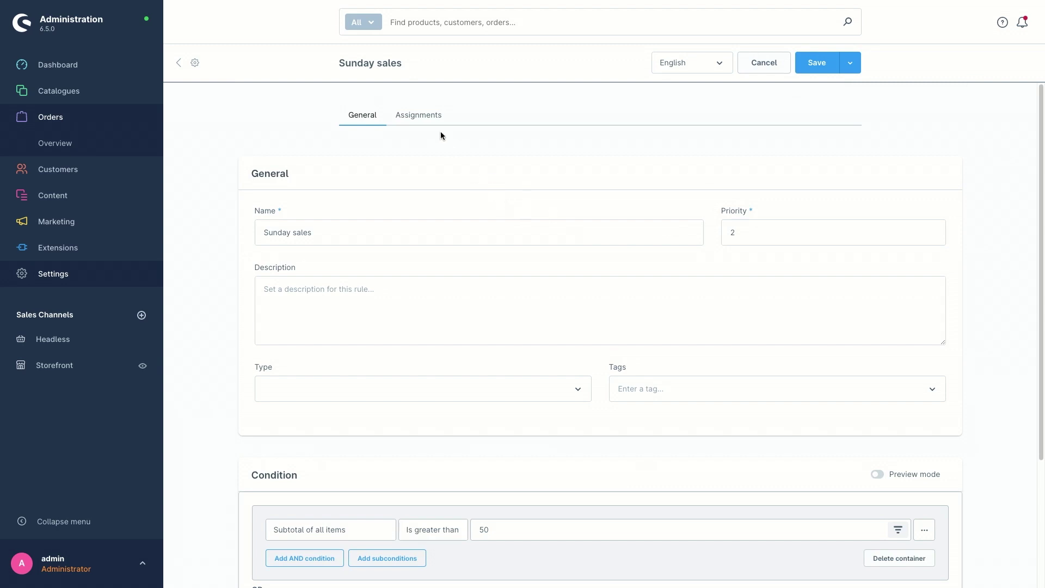
Assign the Express shipping method to the rule under Shipping method availability rules and save the rule
click(424, 115)
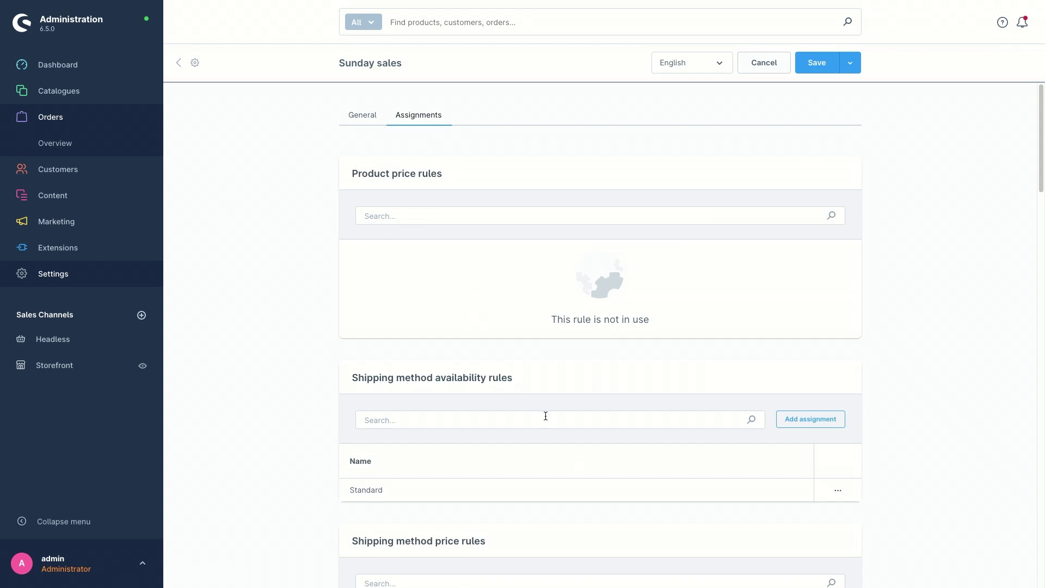
scroll(539, 421, down, 1)
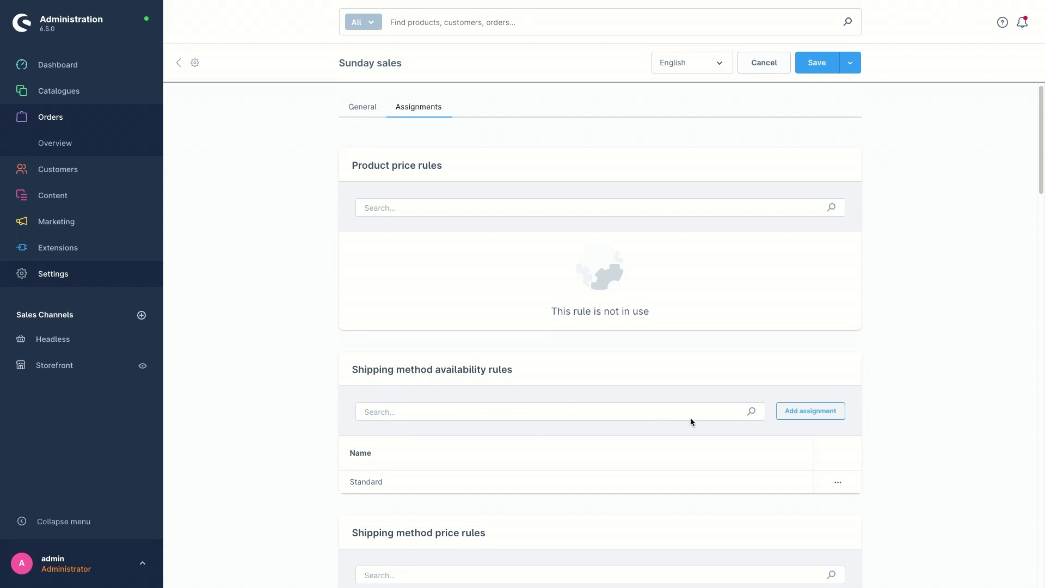
click(798, 410)
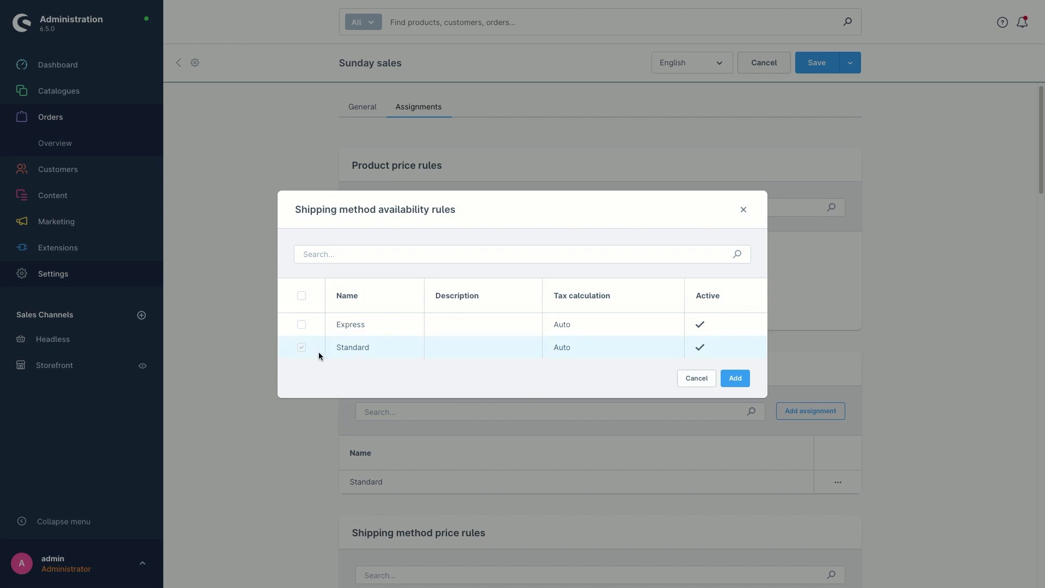
click(302, 326)
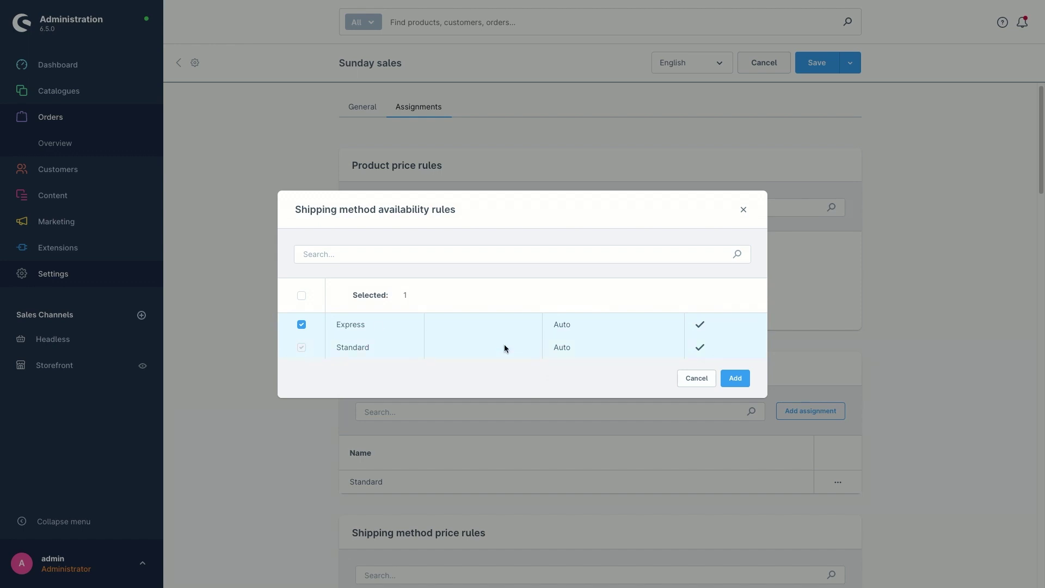
click(730, 379)
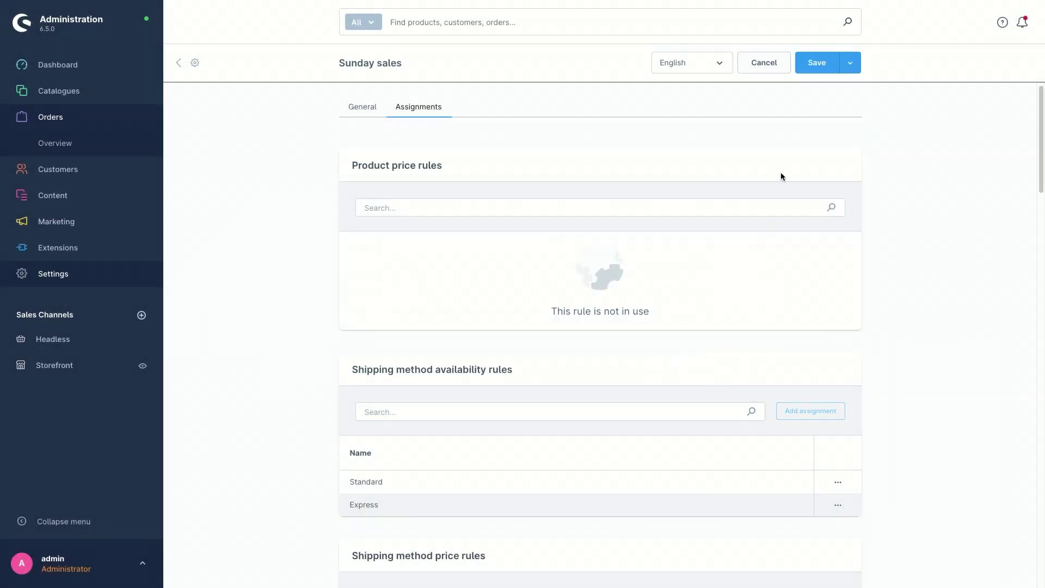
click(817, 63)
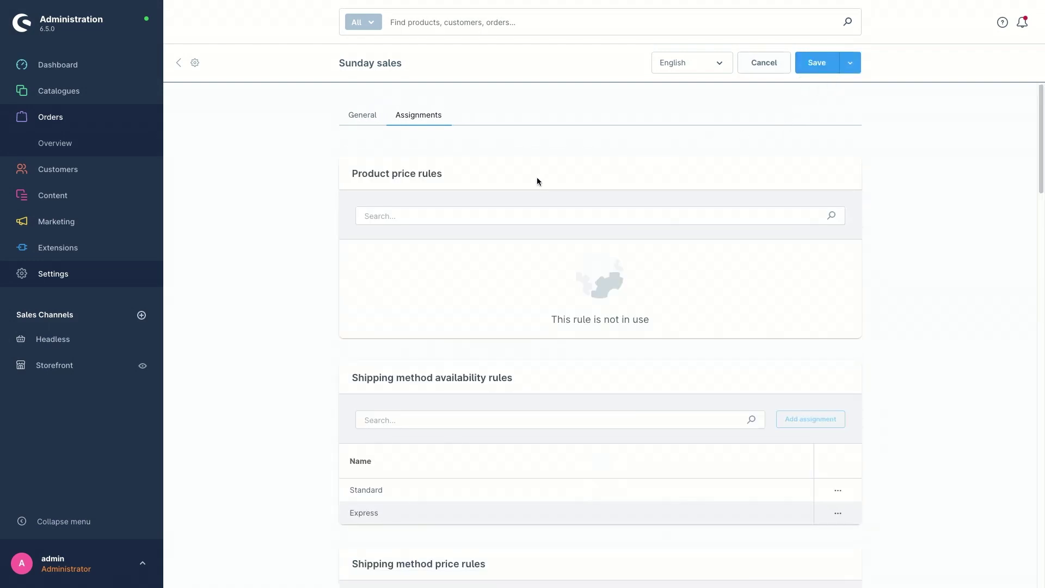
Return to the rule's general settings and examine the extra actions available for the Subtotal of all items condition
click(358, 115)
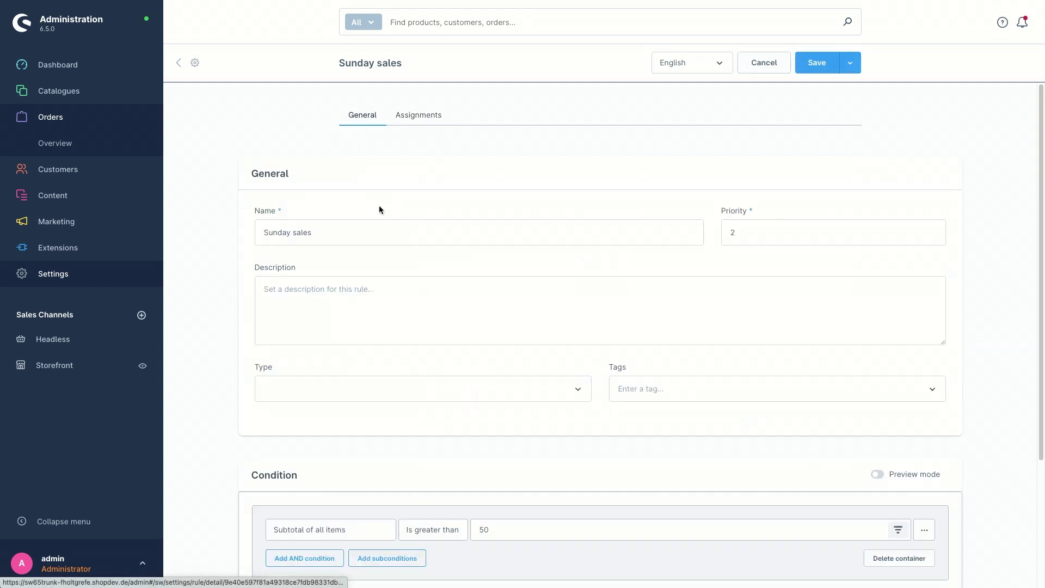
scroll(409, 298, down, 3)
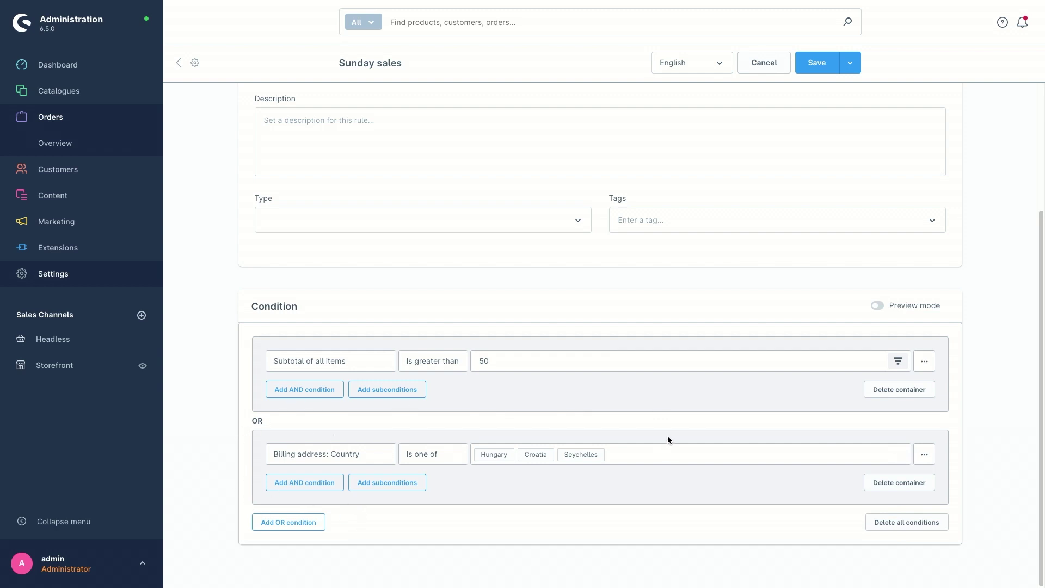
click(926, 364)
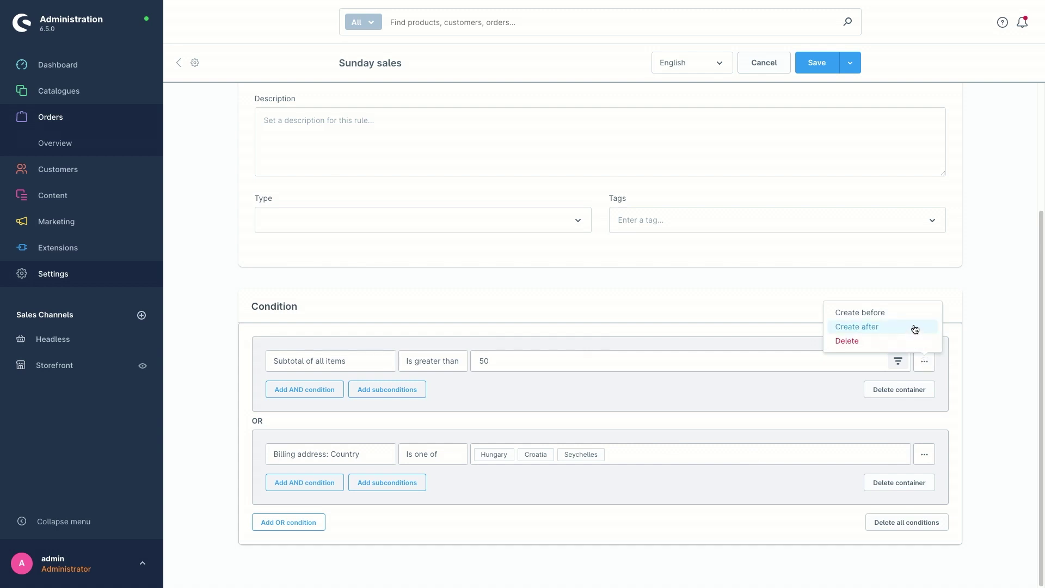
click(419, 321)
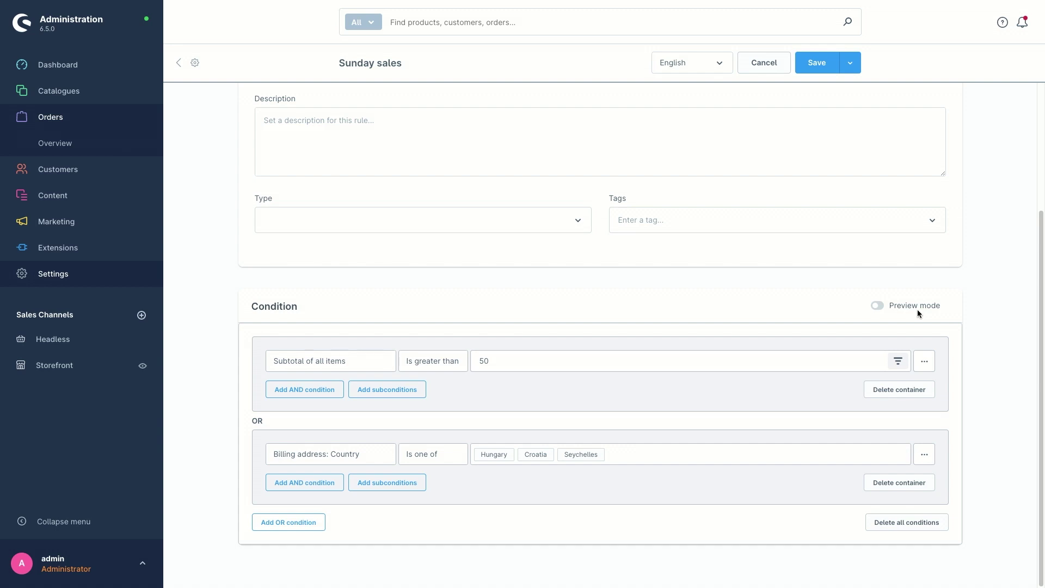
Turn on Preview mode, check the rule's conditions against the existing test order, and save the rule
click(878, 306)
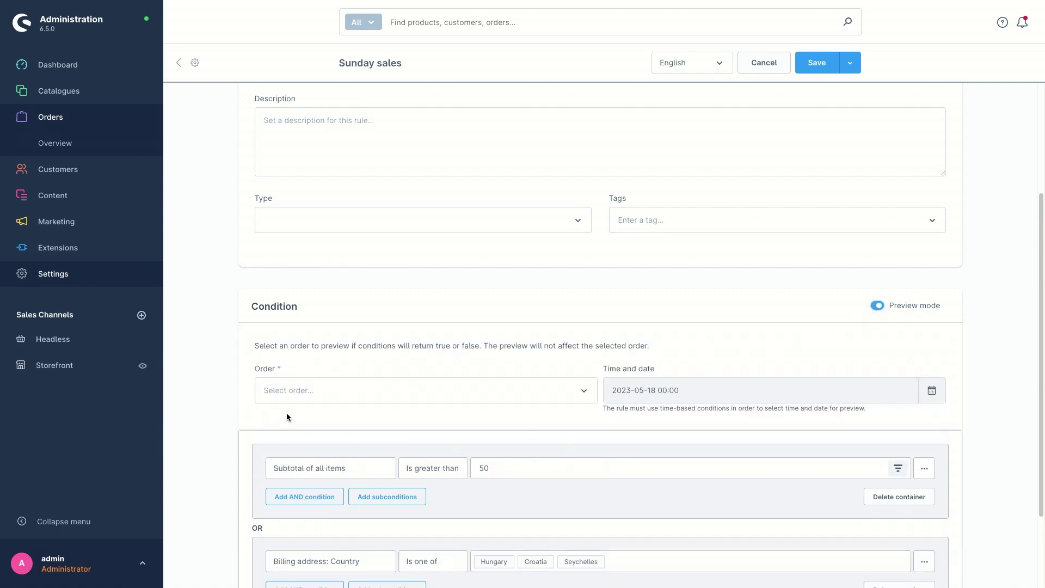
click(291, 392)
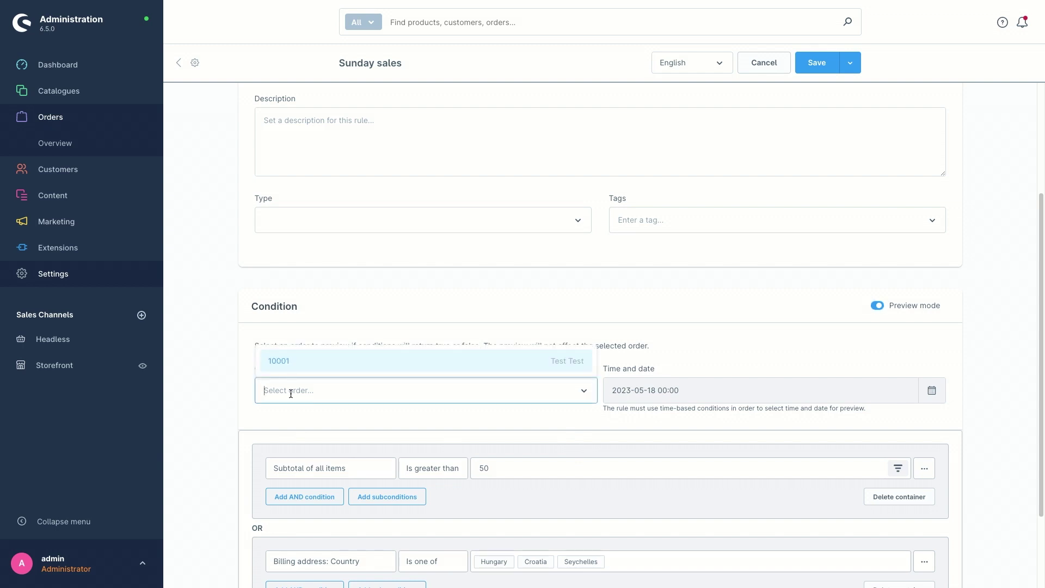
click(292, 365)
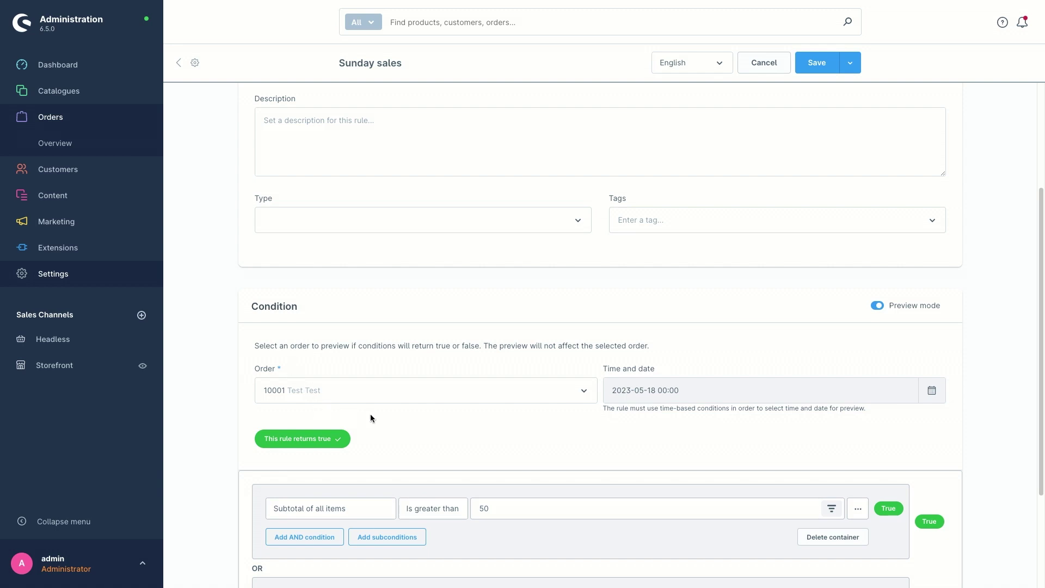
scroll(592, 438, down, 3)
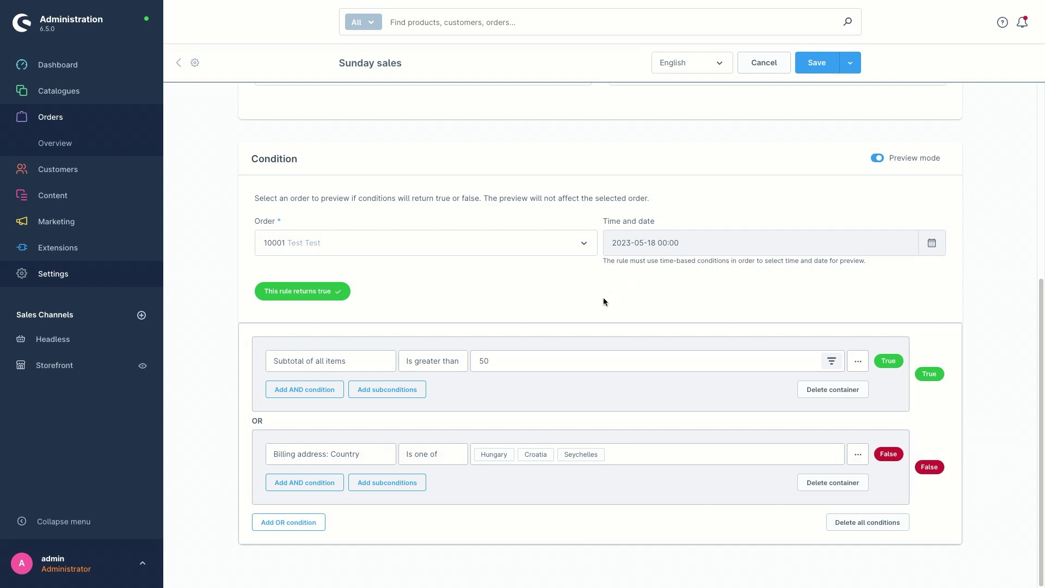
click(824, 70)
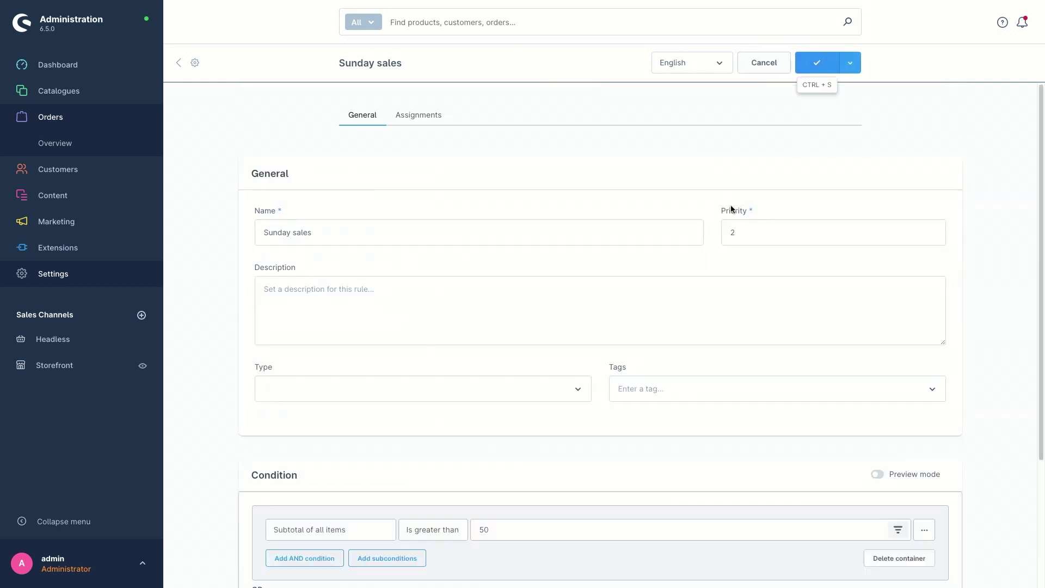
Add a third OR condition, search the conditions for "time" and choose Time range
scroll(593, 344, down, 3)
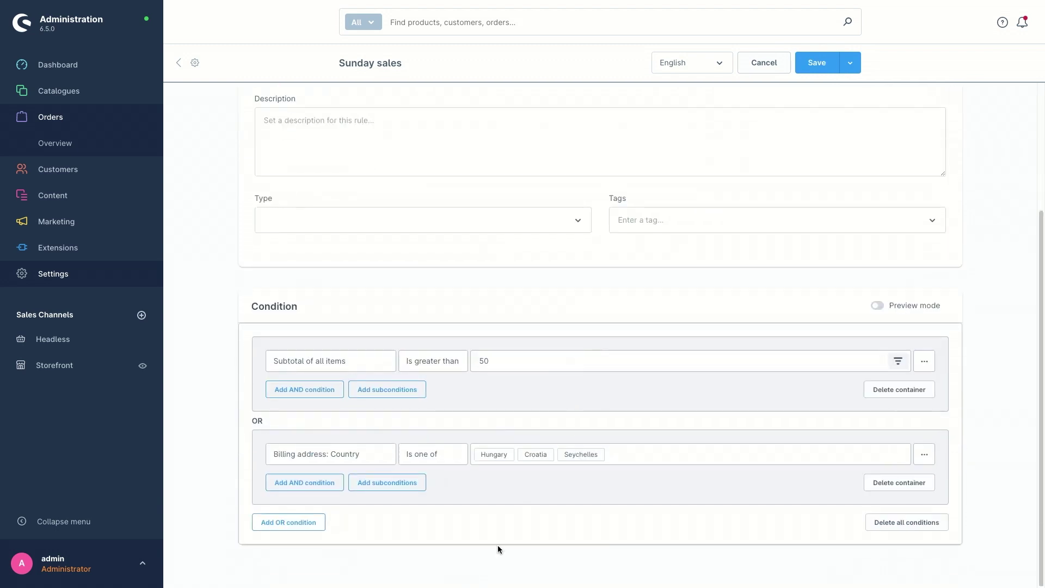
click(292, 523)
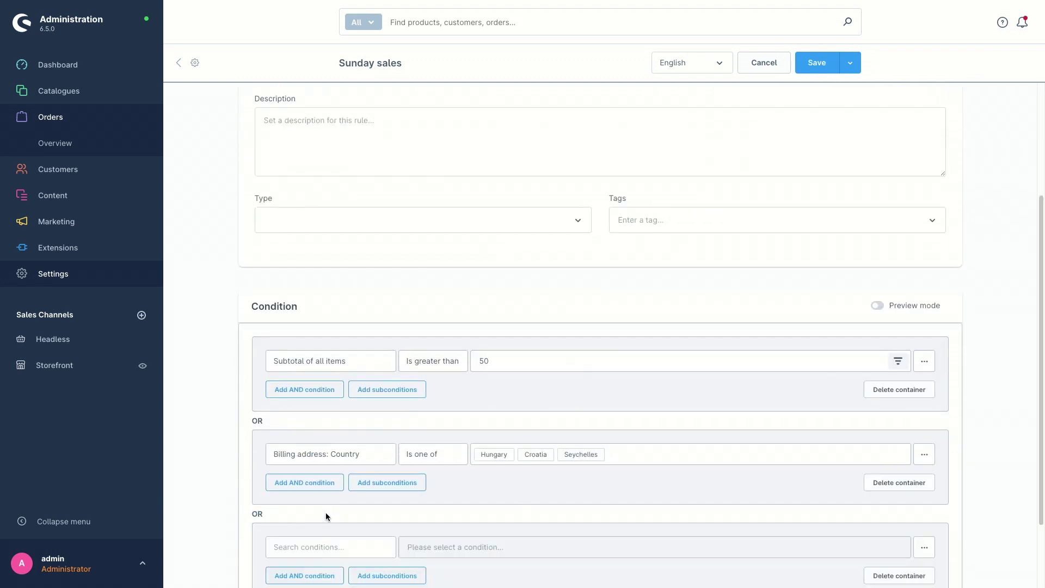
scroll(327, 517, down, 2)
click(305, 454)
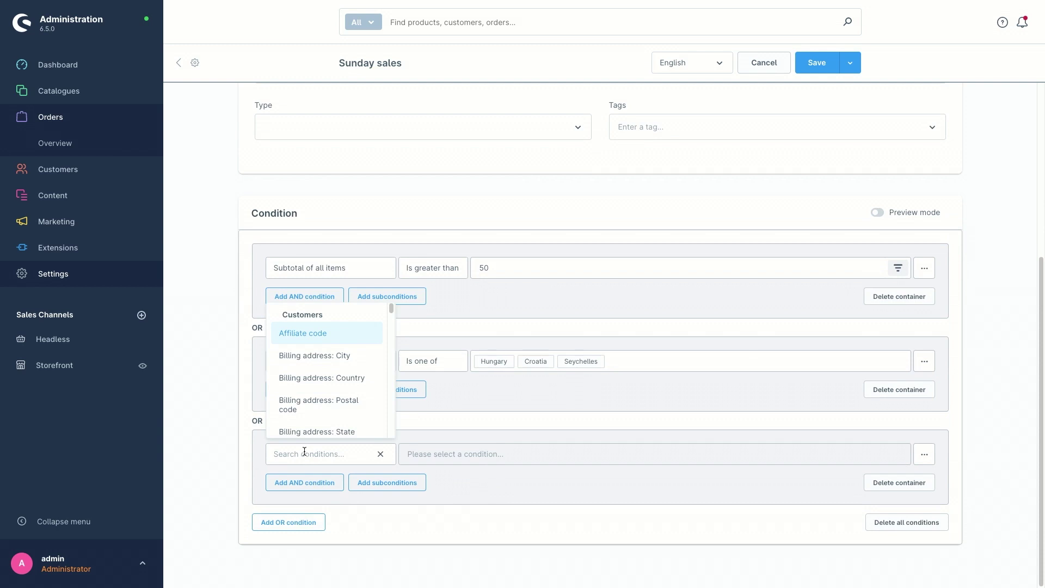
text(time)
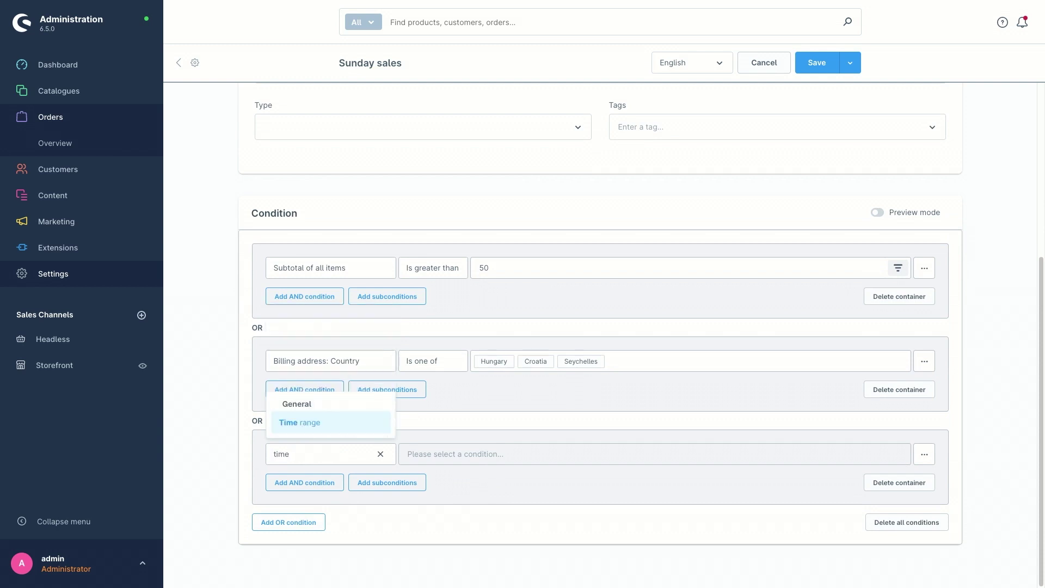
click(298, 422)
Set the Time range condition from 12:00 to 15:00 and save the rule
click(547, 460)
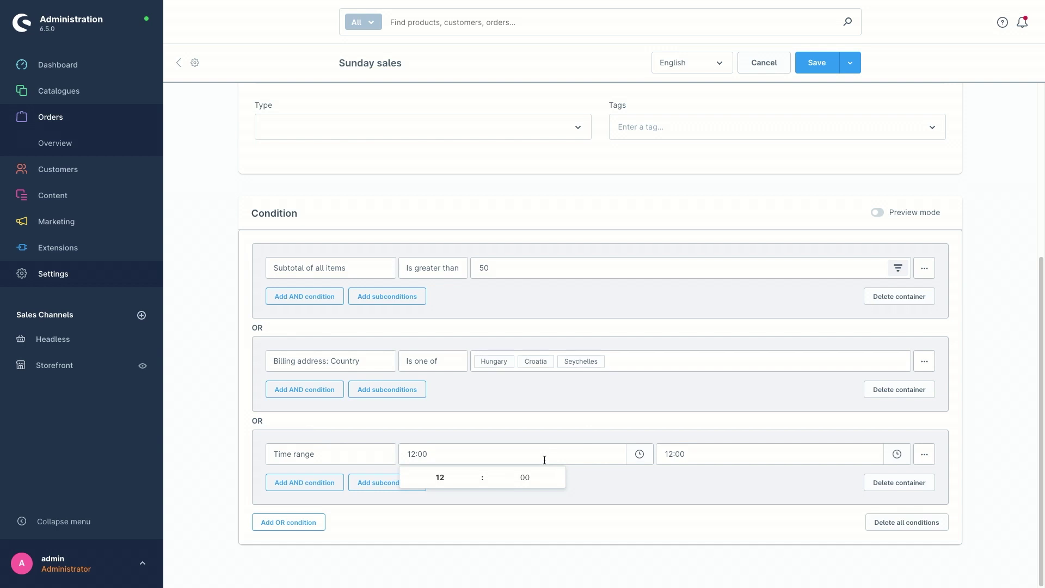
click(698, 450)
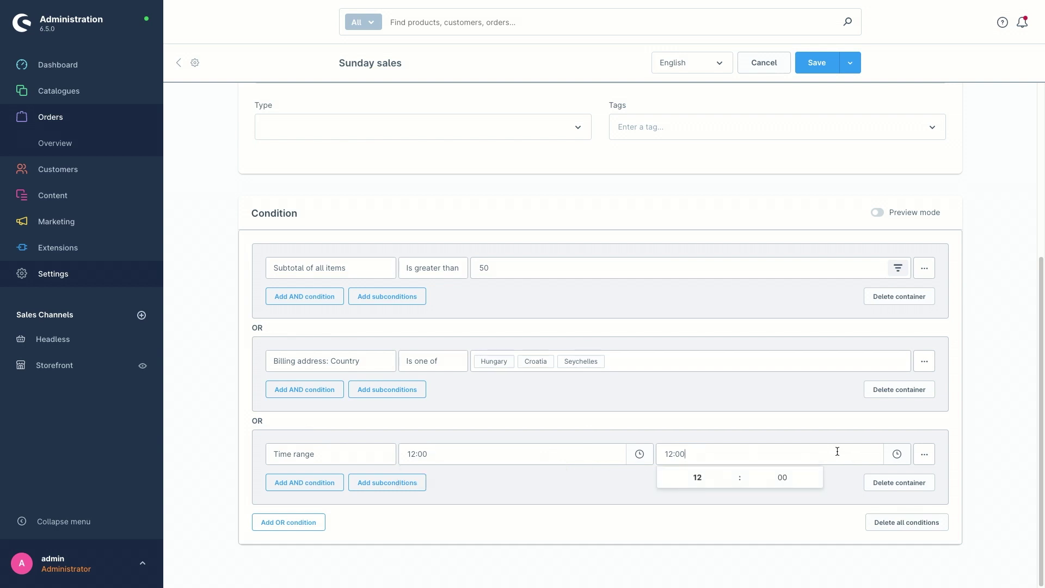
click(735, 472)
click(735, 471)
click(735, 471)
click(724, 497)
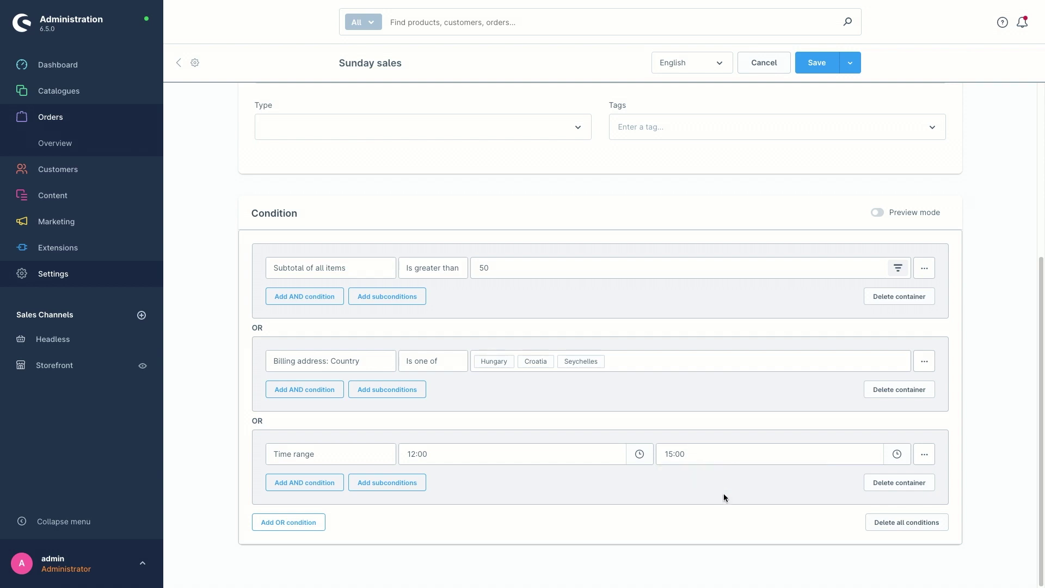
click(831, 59)
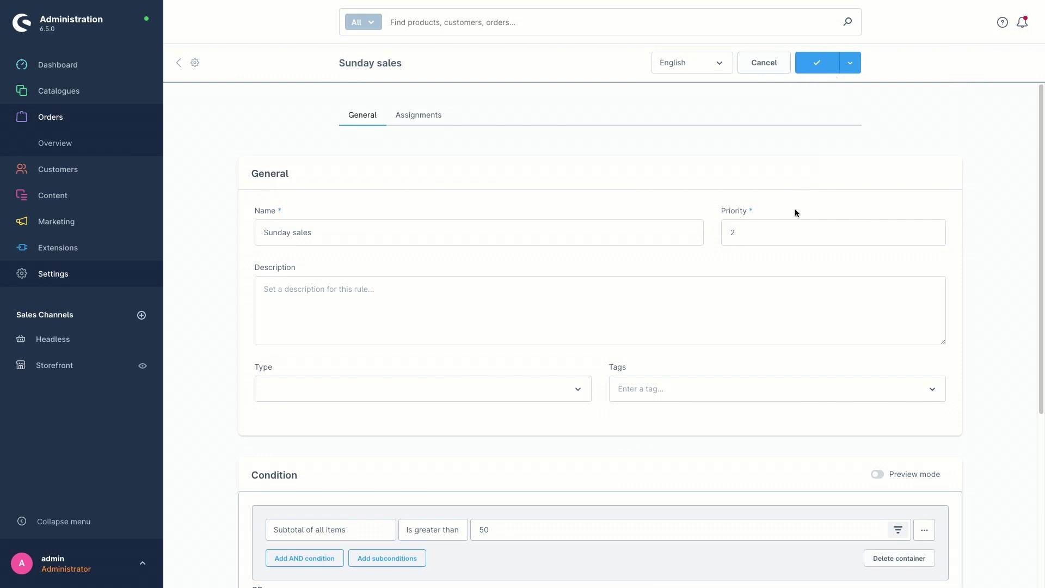
Preview the rule's conditions against the existing test order with a preview date in May 2023
scroll(472, 331, down, 5)
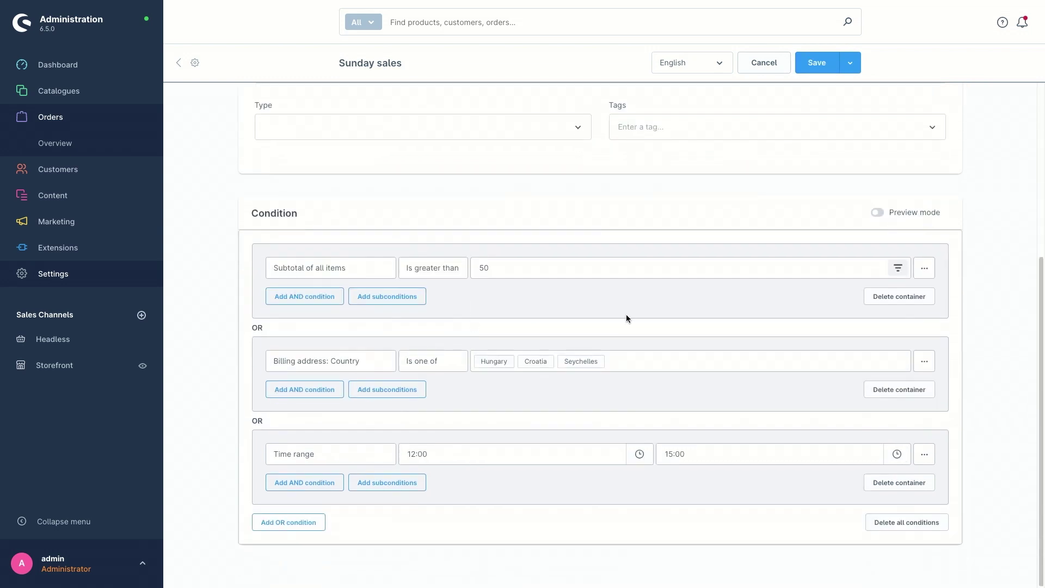
click(877, 213)
click(410, 297)
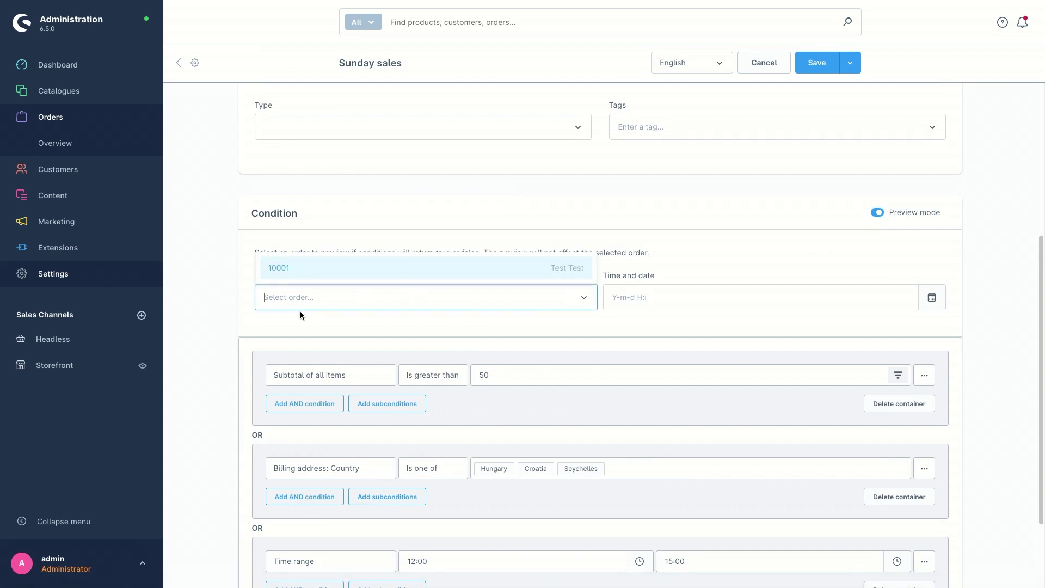
click(285, 270)
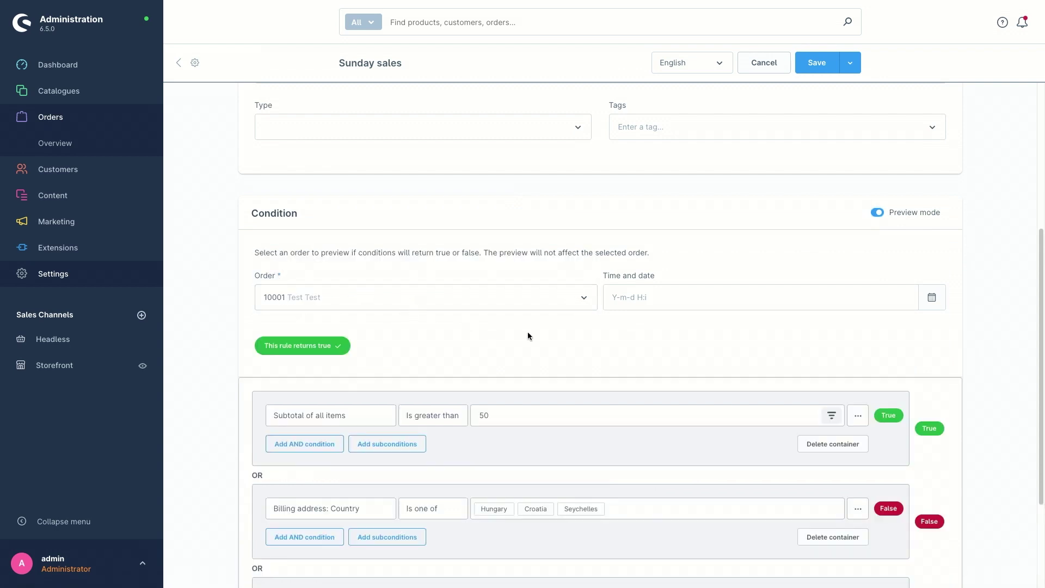
click(680, 294)
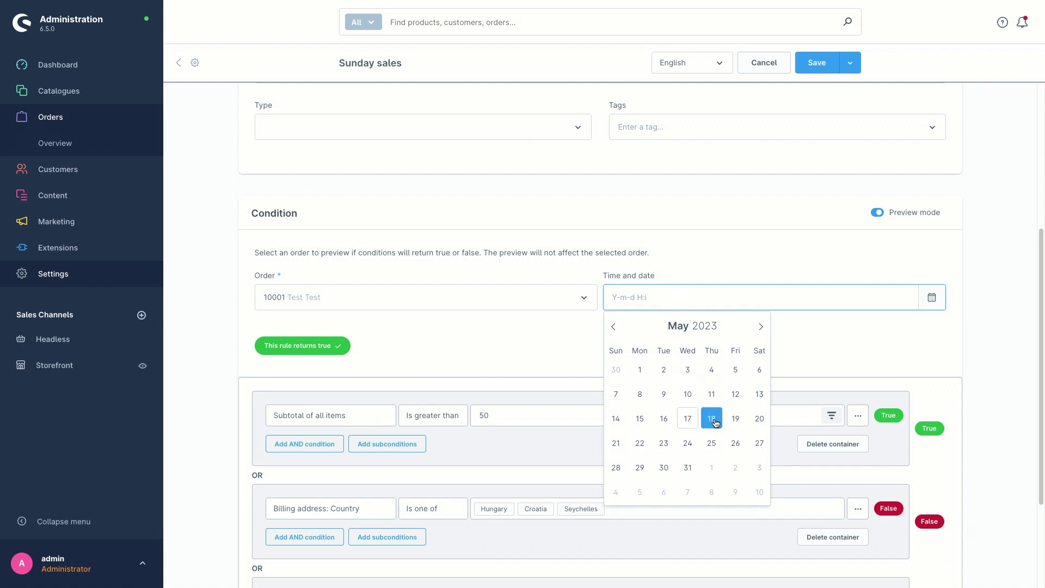
click(712, 395)
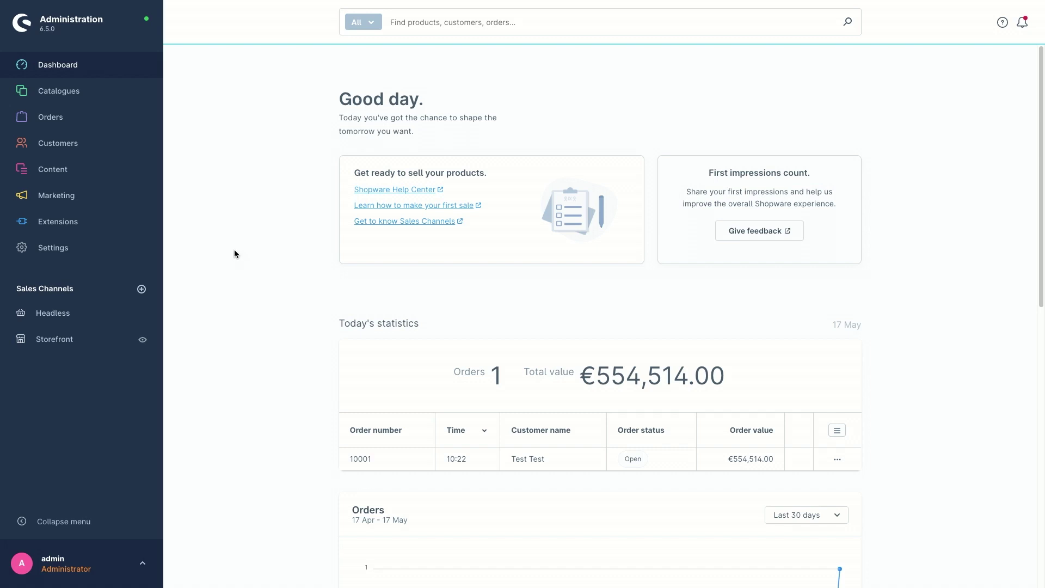
Create a new rule in the Rule builder with the name test and priority 3
click(64, 248)
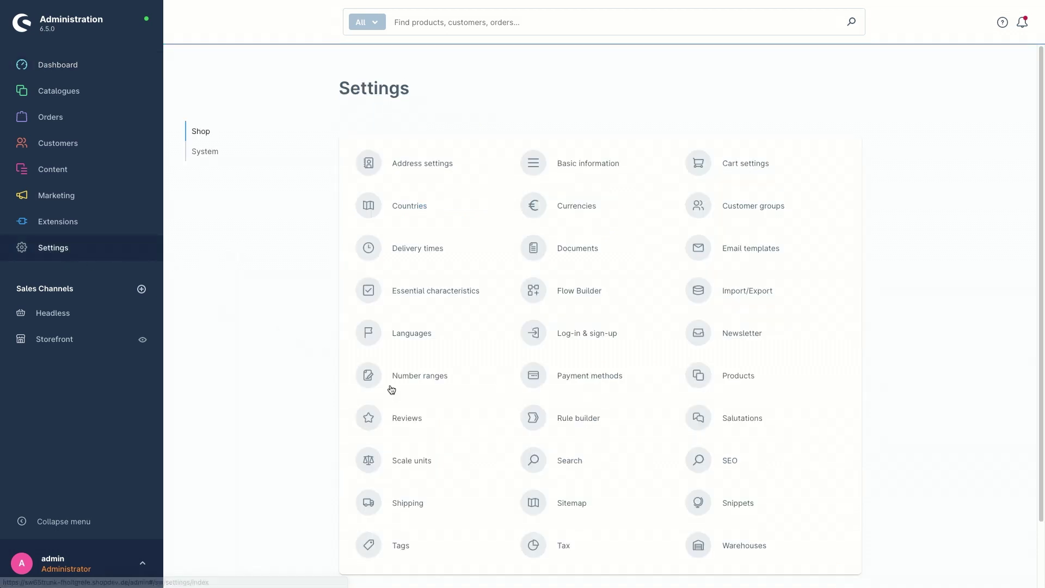
click(581, 421)
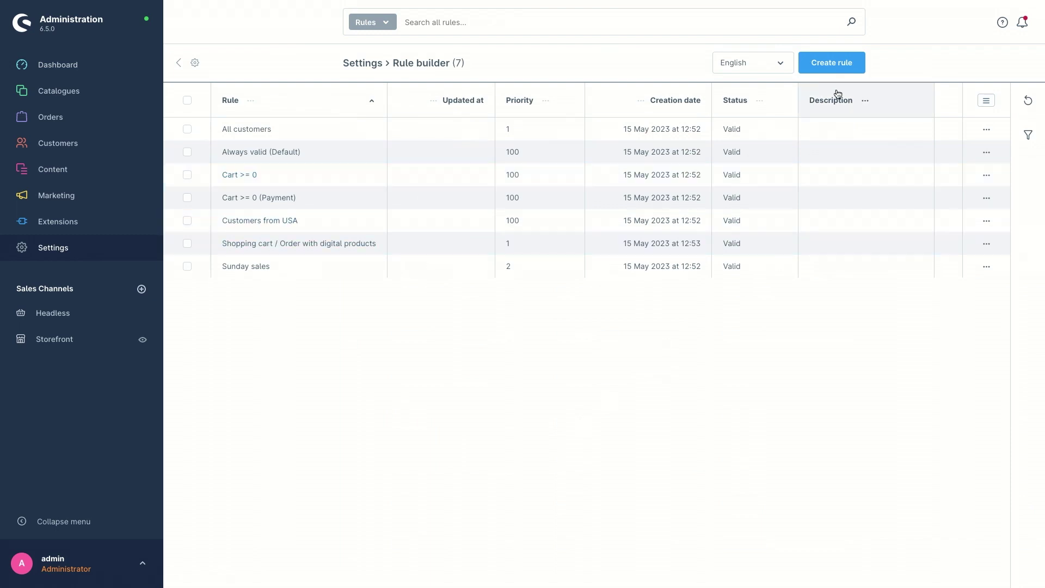
click(833, 73)
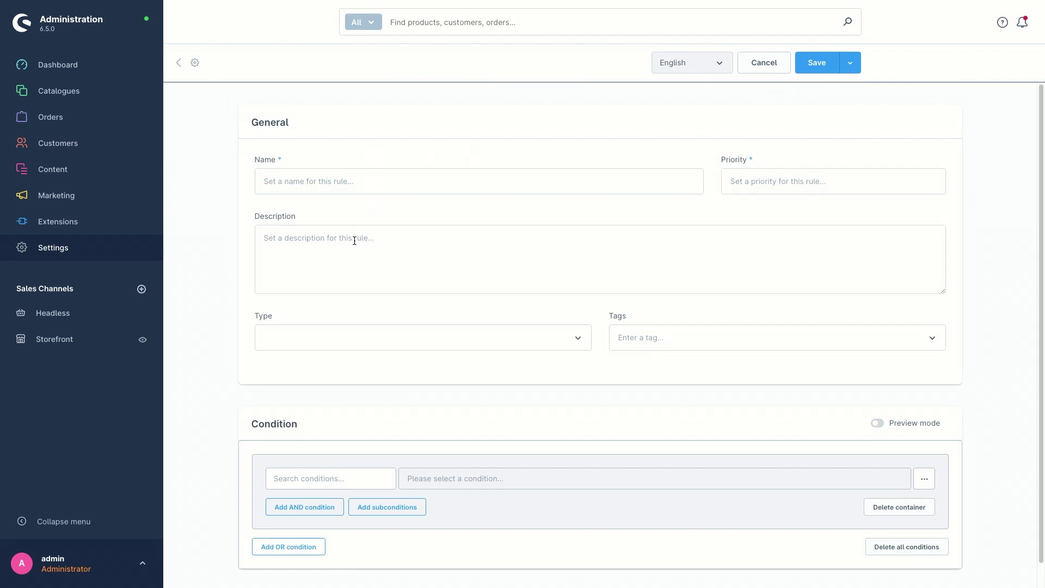
click(352, 181)
text(test)
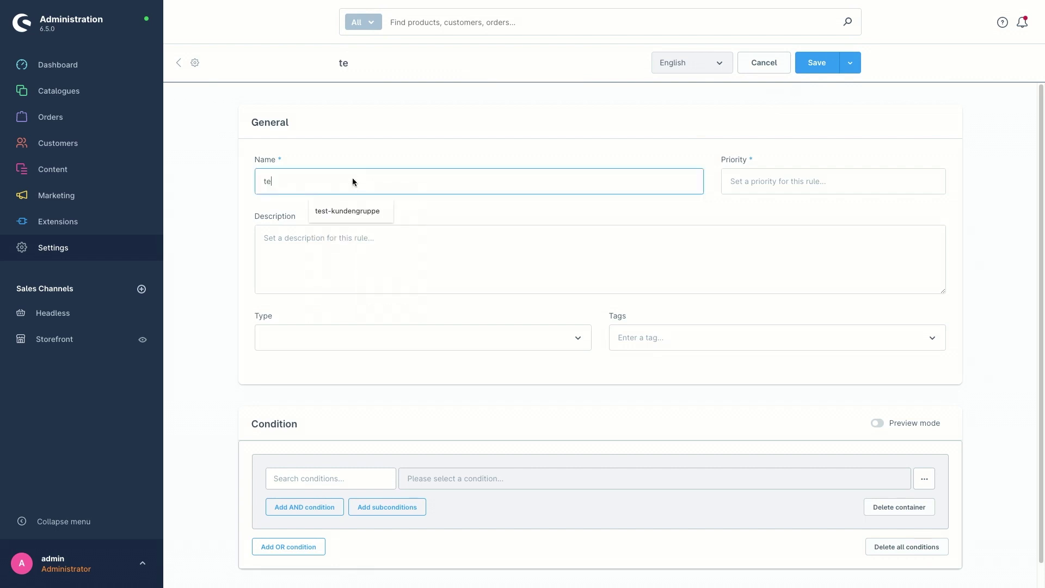
click(756, 179)
text(3)
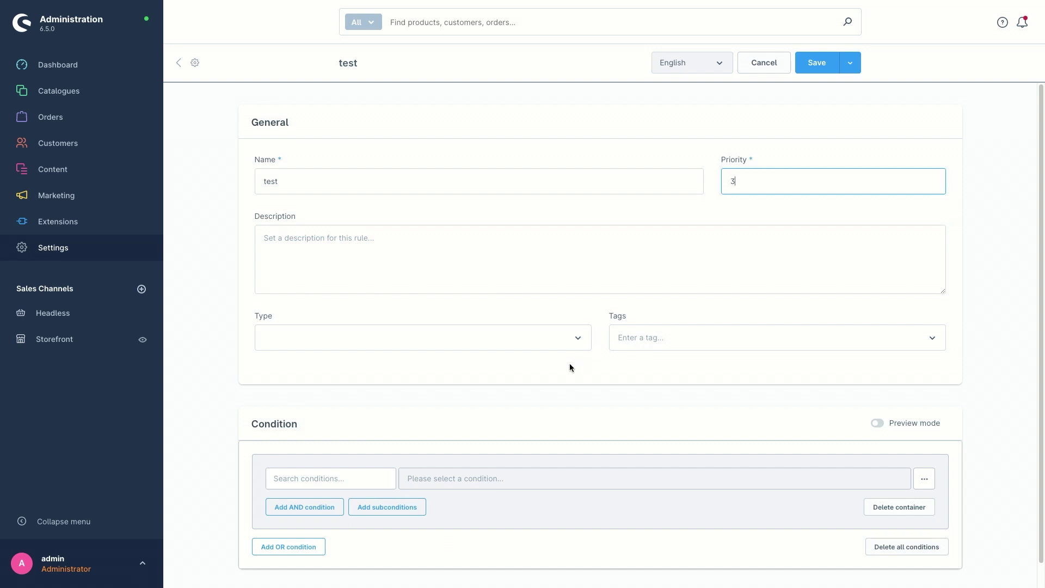
Add the condition Customer is active with the value Yes to the test rule and save it
scroll(556, 361, down, 1)
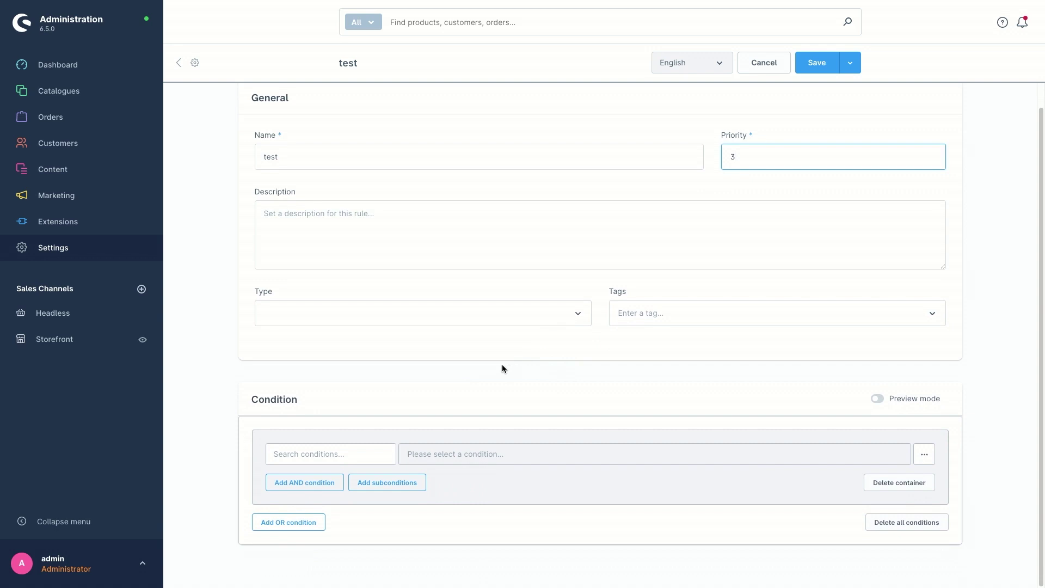
click(311, 453)
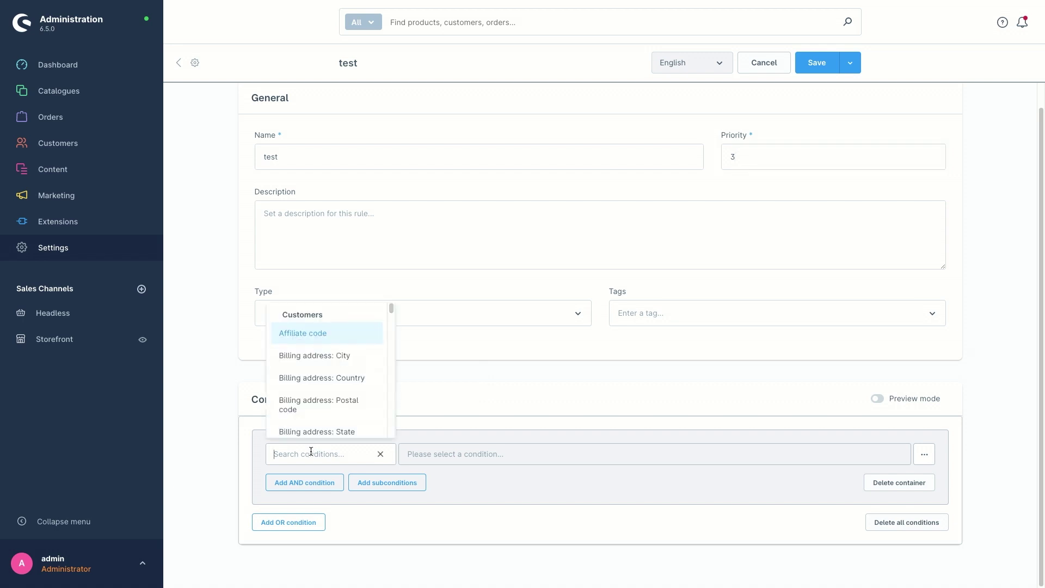
scroll(326, 396, down, 4)
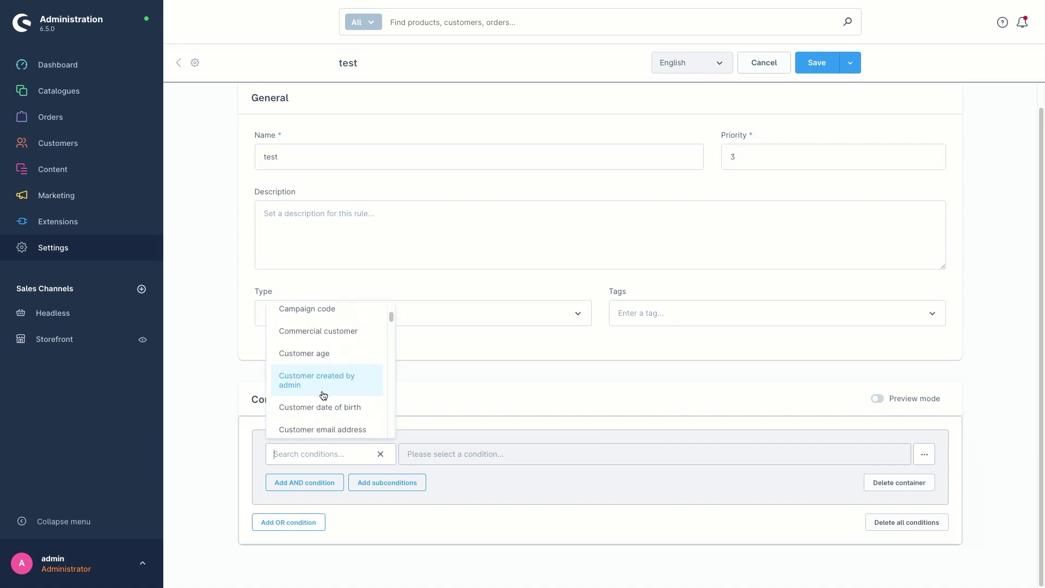
scroll(322, 395, down, 2)
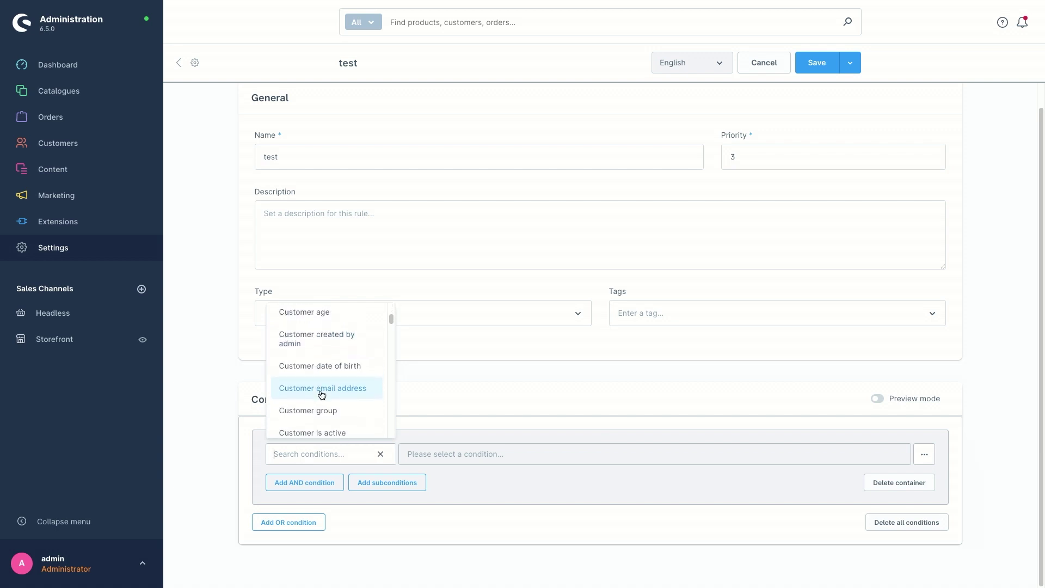
click(320, 422)
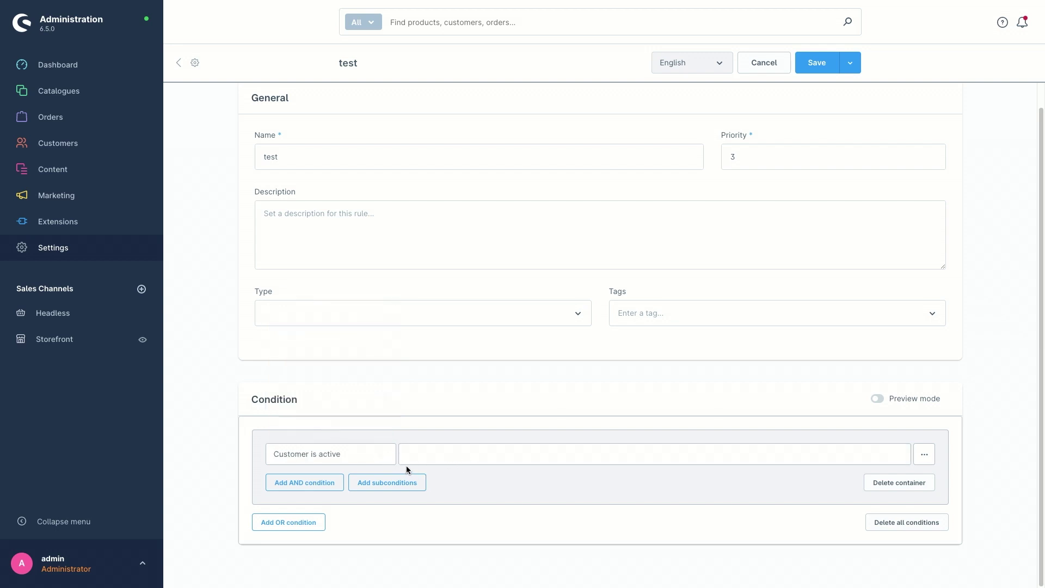
click(420, 453)
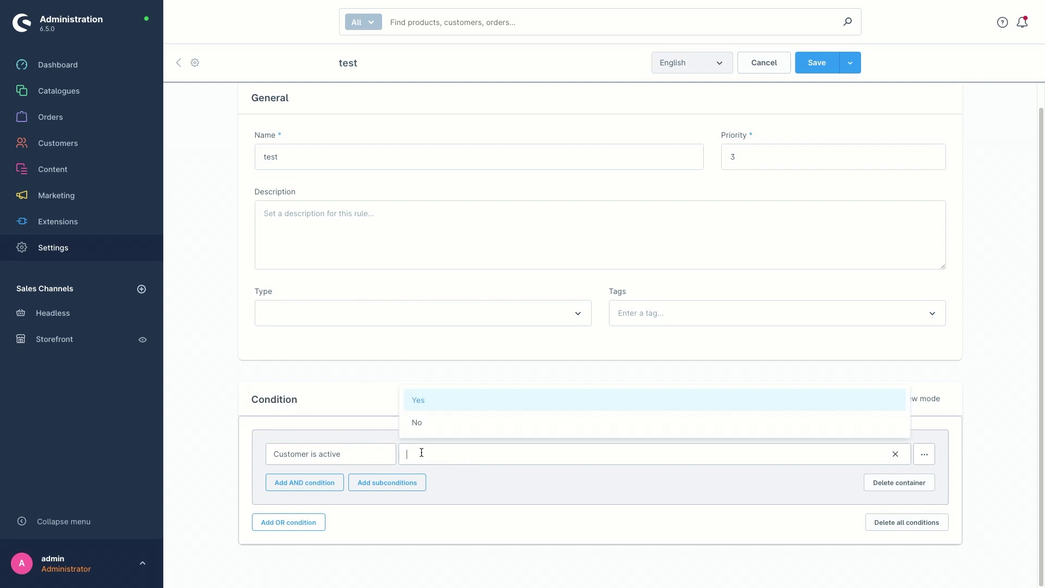
click(437, 405)
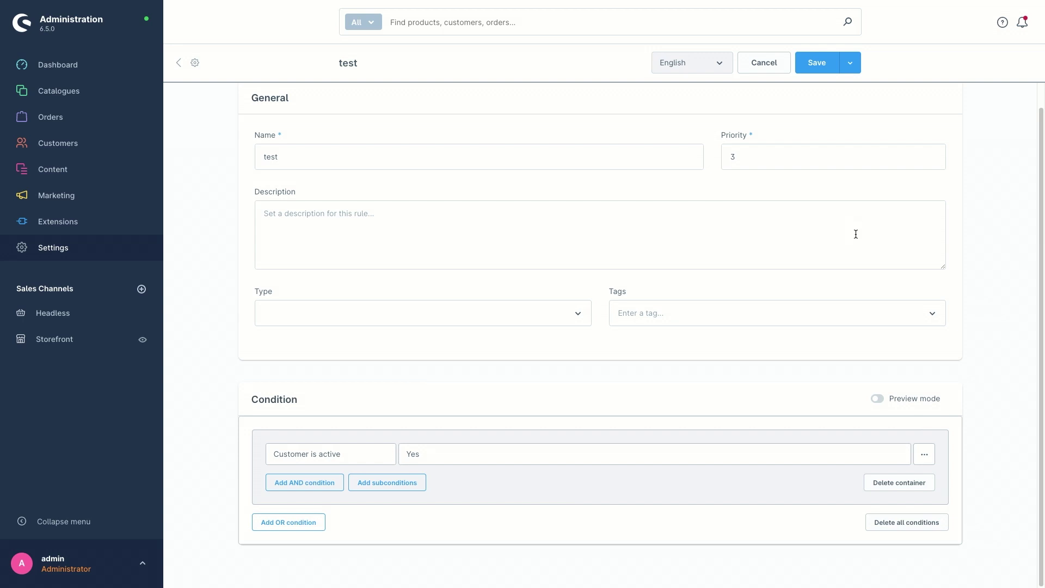
click(822, 67)
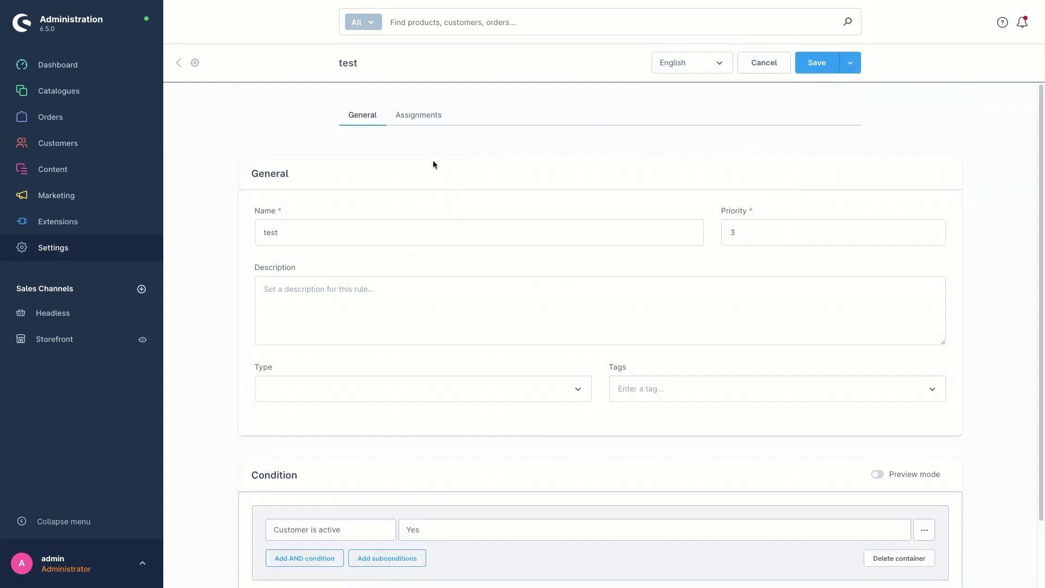
Assign the test rule to the payment methods Cash on delivery and Invoice, and save the rule
click(416, 115)
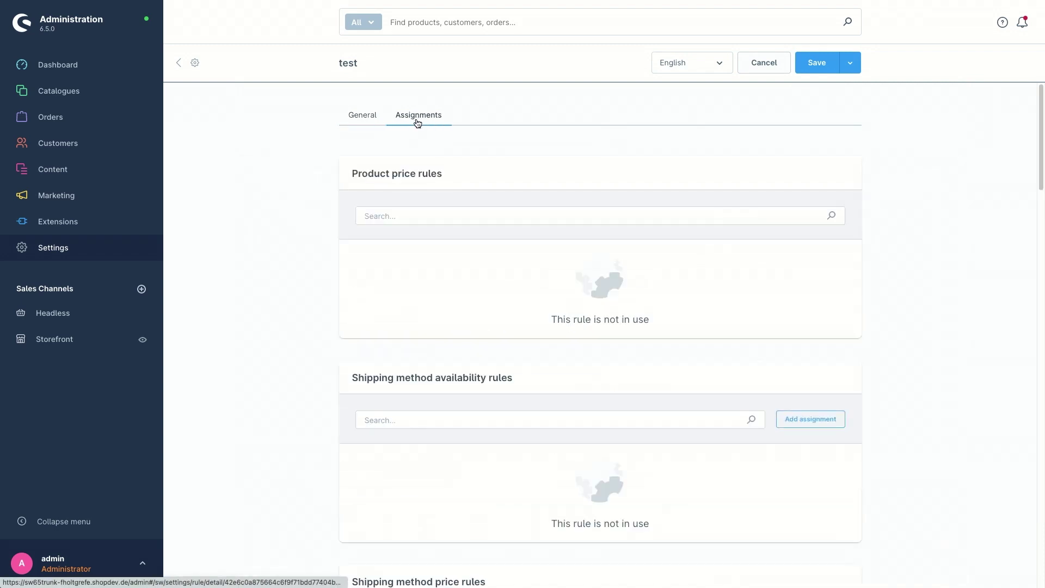
scroll(484, 303, down, 8)
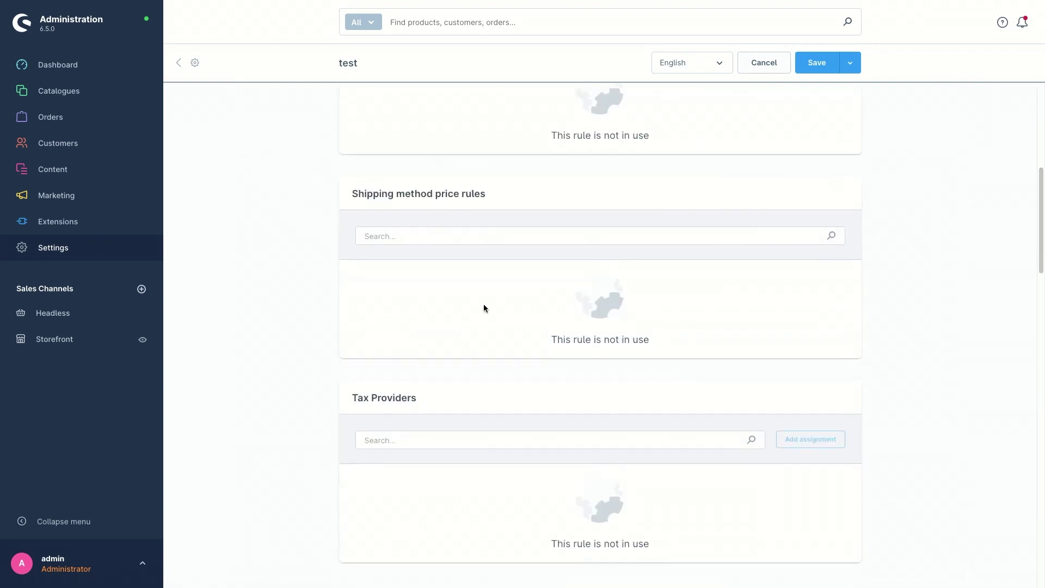
scroll(482, 304, down, 5)
scroll(481, 305, up, 3)
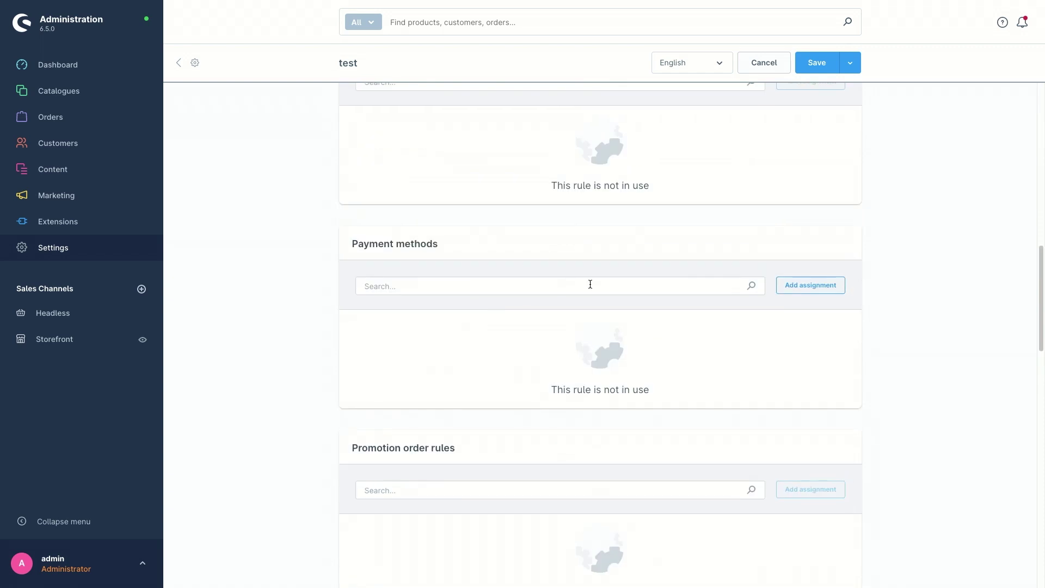
click(811, 286)
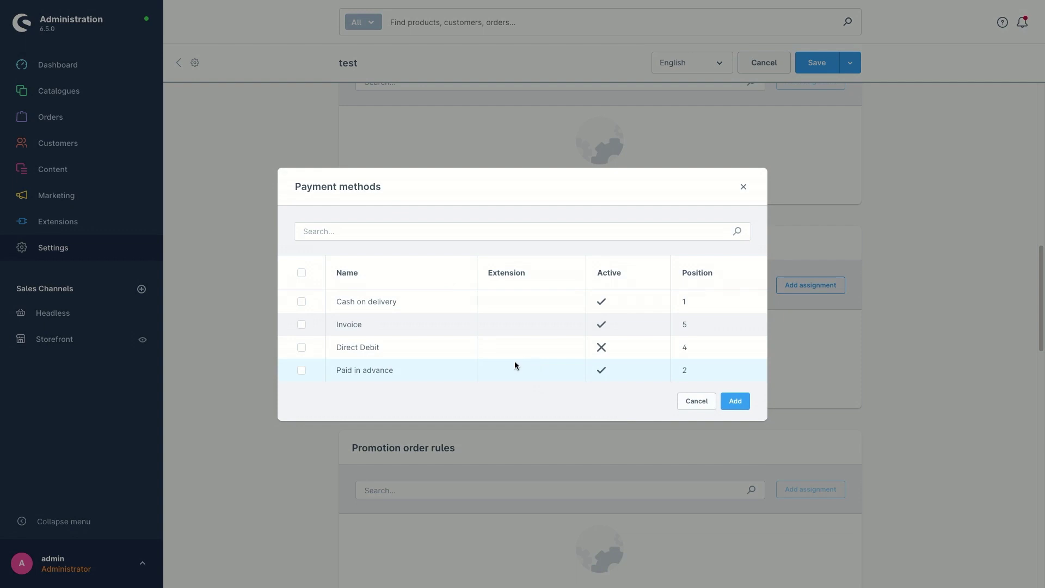
click(302, 303)
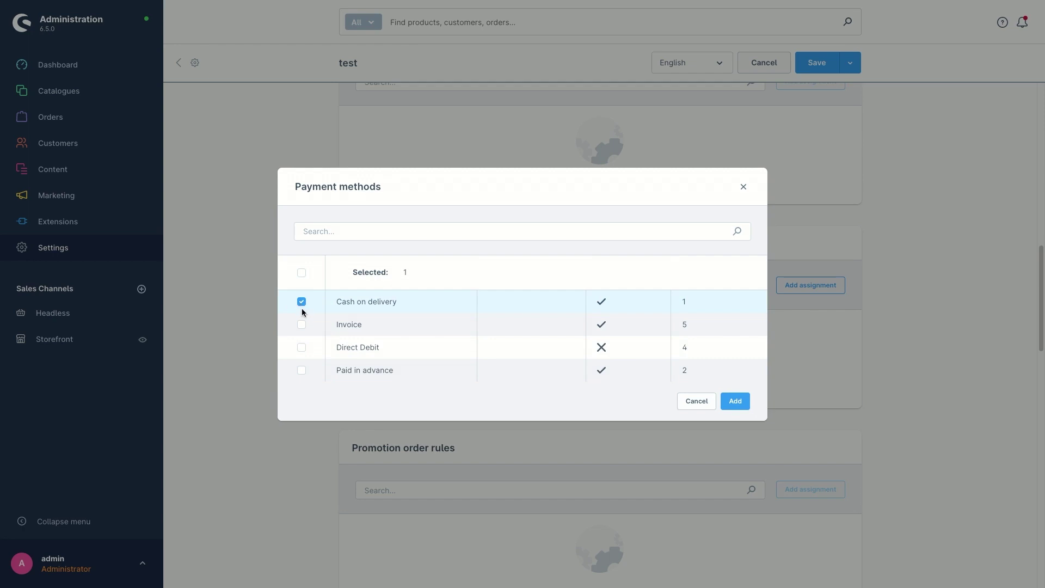
click(303, 325)
click(735, 402)
click(817, 63)
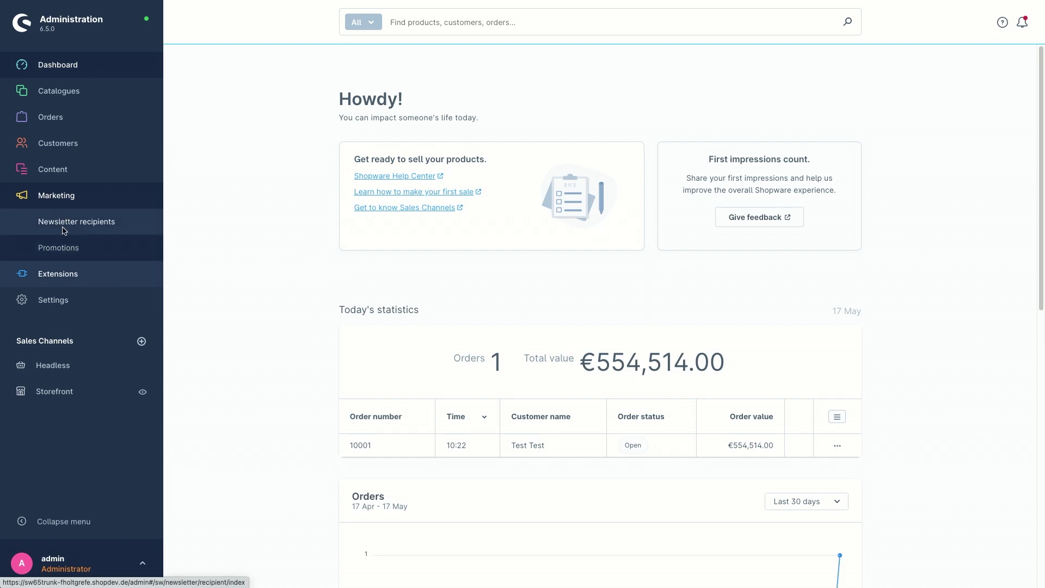
Create a promotion named new customers with priority 1, activate it and save it
click(62, 248)
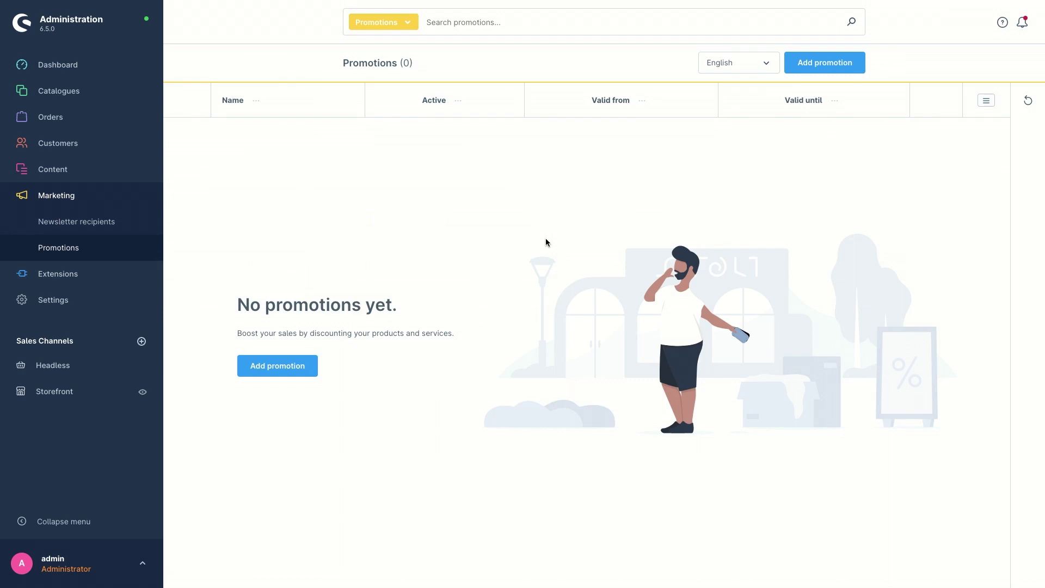
click(252, 376)
click(425, 213)
text(new)
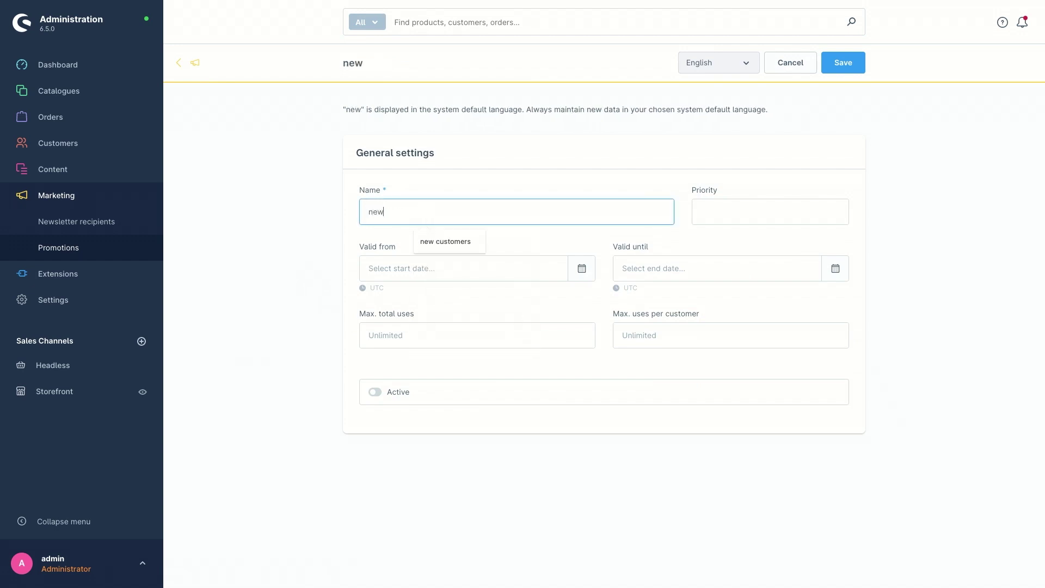
click(414, 240)
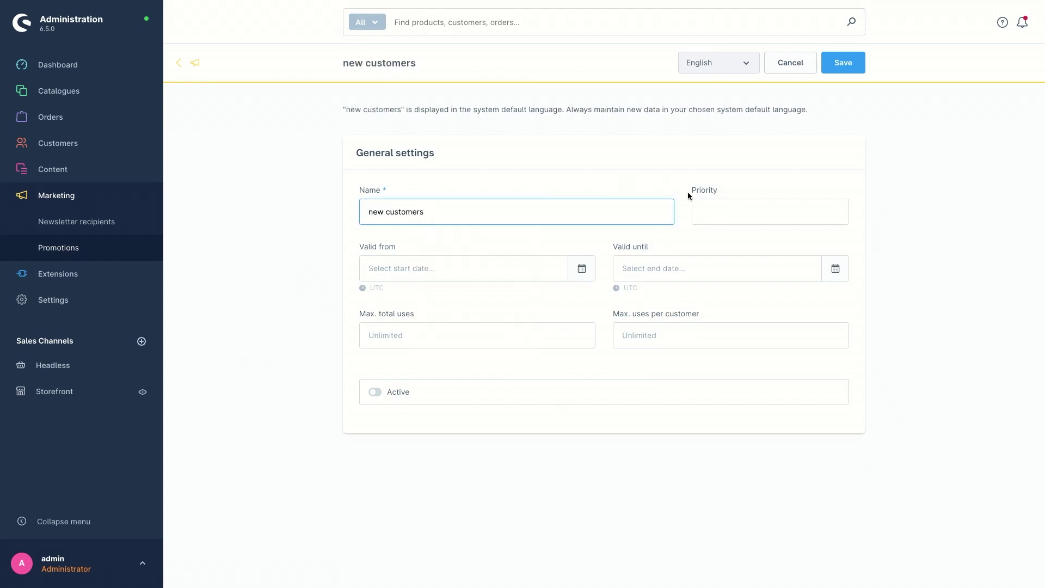
click(752, 216)
text(1)
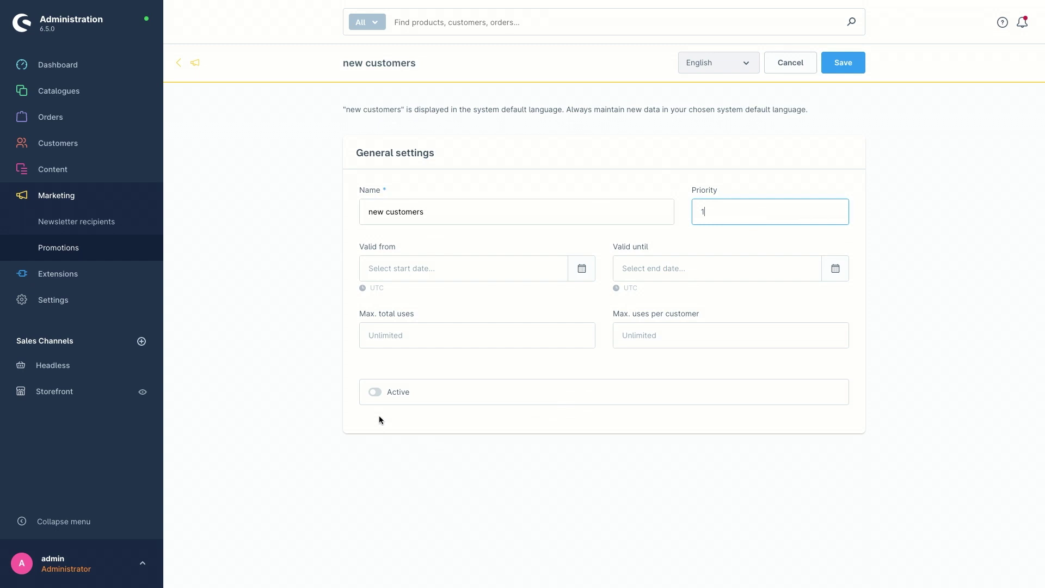
click(375, 393)
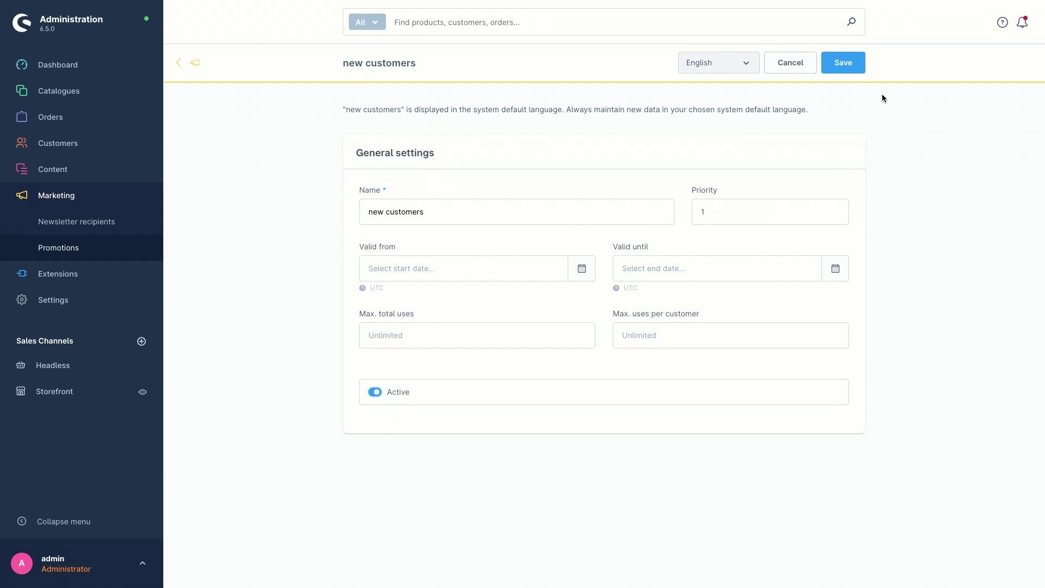
click(858, 72)
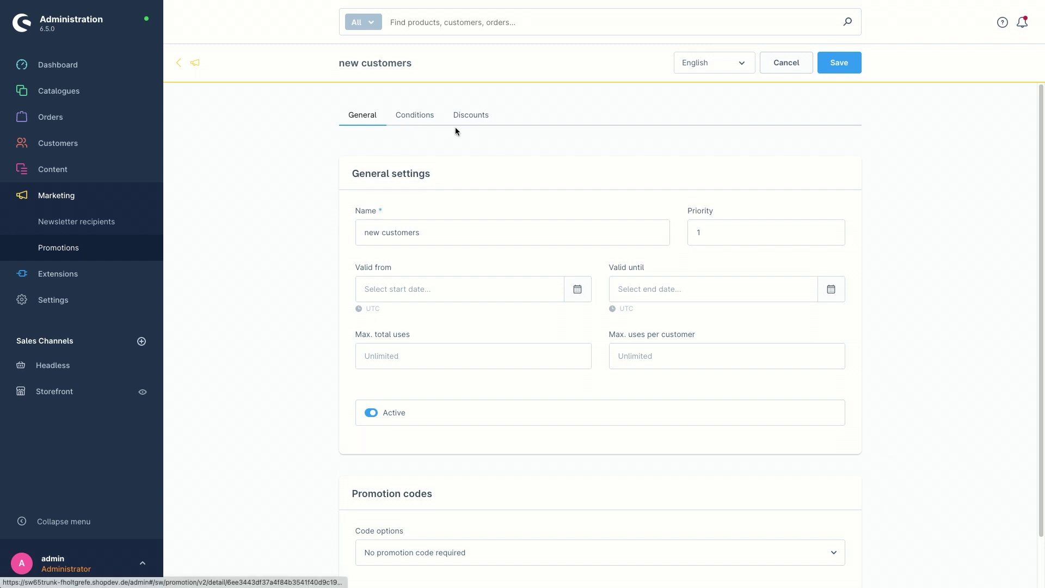
Start creating a new customer rule from the rule based conditions of the new customers promotion
click(415, 115)
scroll(474, 256, down, 2)
scroll(479, 262, down, 1)
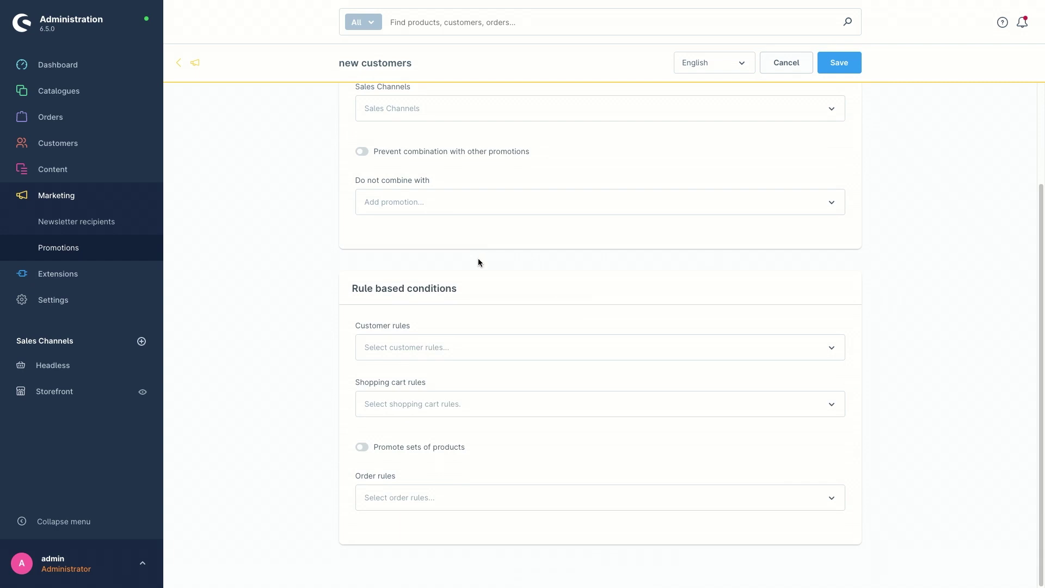
click(413, 347)
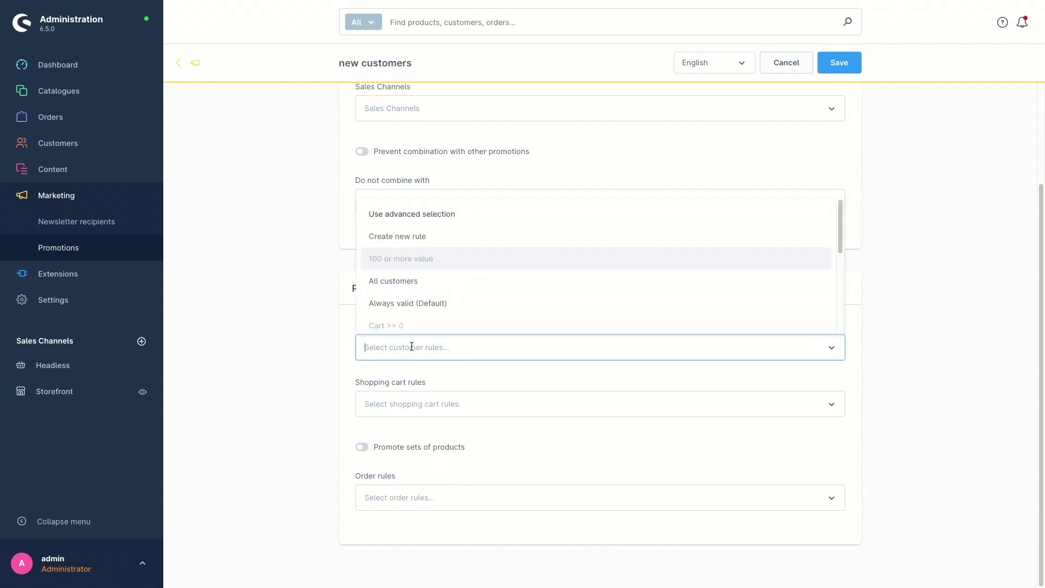
scroll(505, 284, down, 2)
scroll(498, 285, up, 1)
scroll(499, 283, up, 1)
click(399, 238)
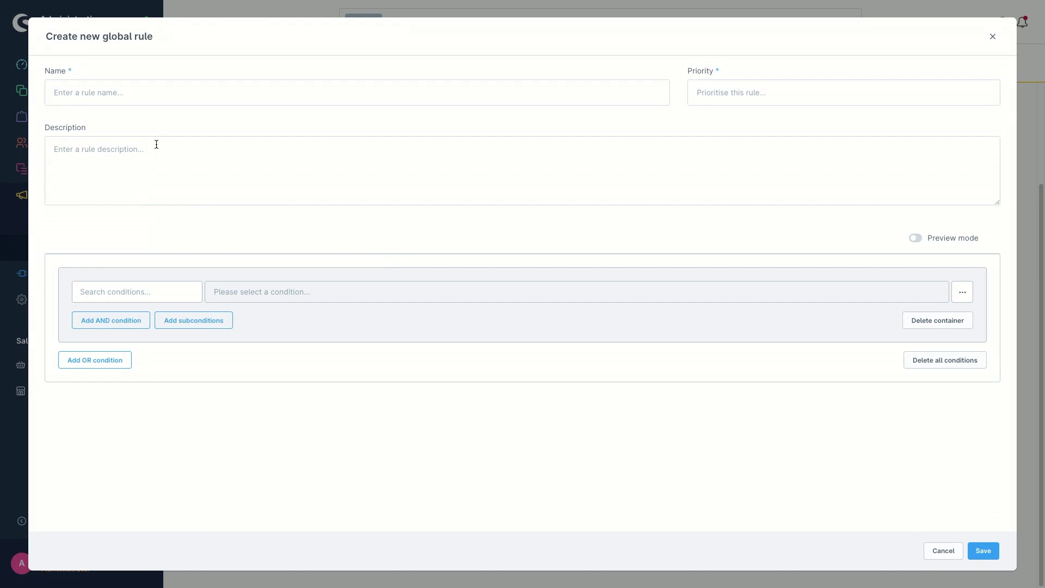
Name the new customer rule new customers and set its priority to 20
click(134, 96)
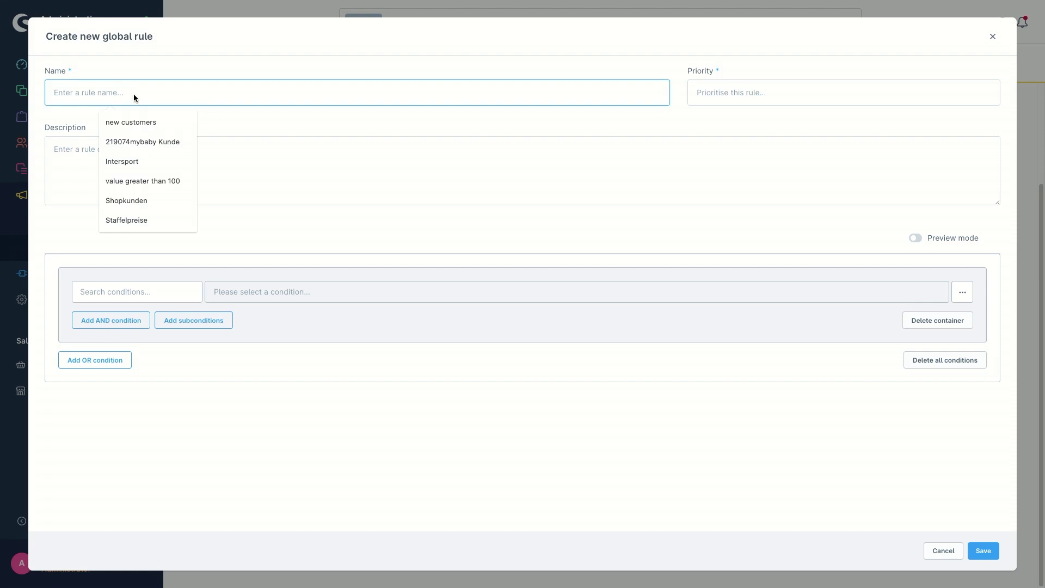
text(new customers)
click(143, 123)
click(776, 90)
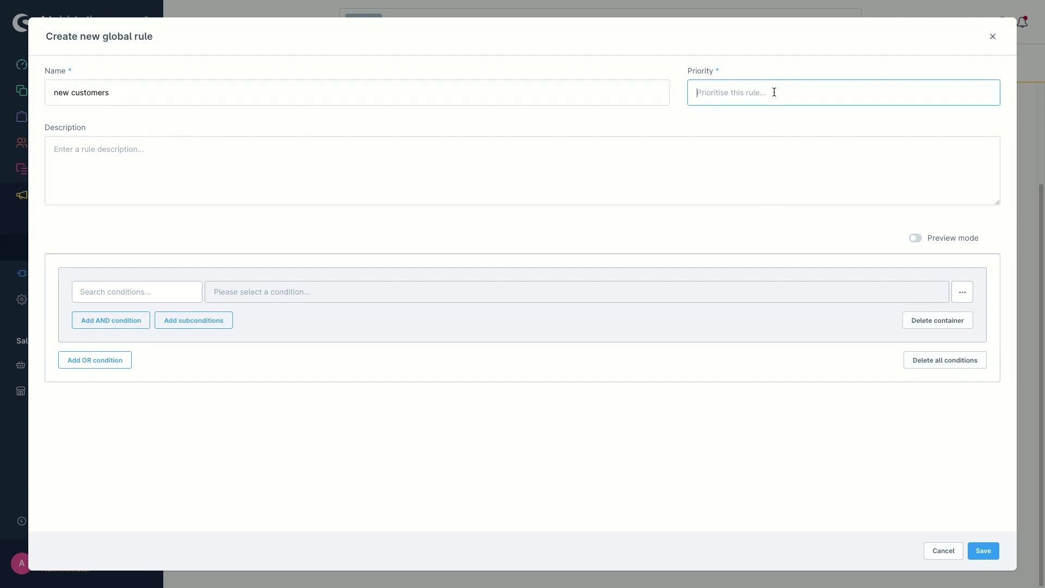
text(20)
Search the conditions for "new", set the New customer condition to Yes and save the rule
click(119, 293)
text(new)
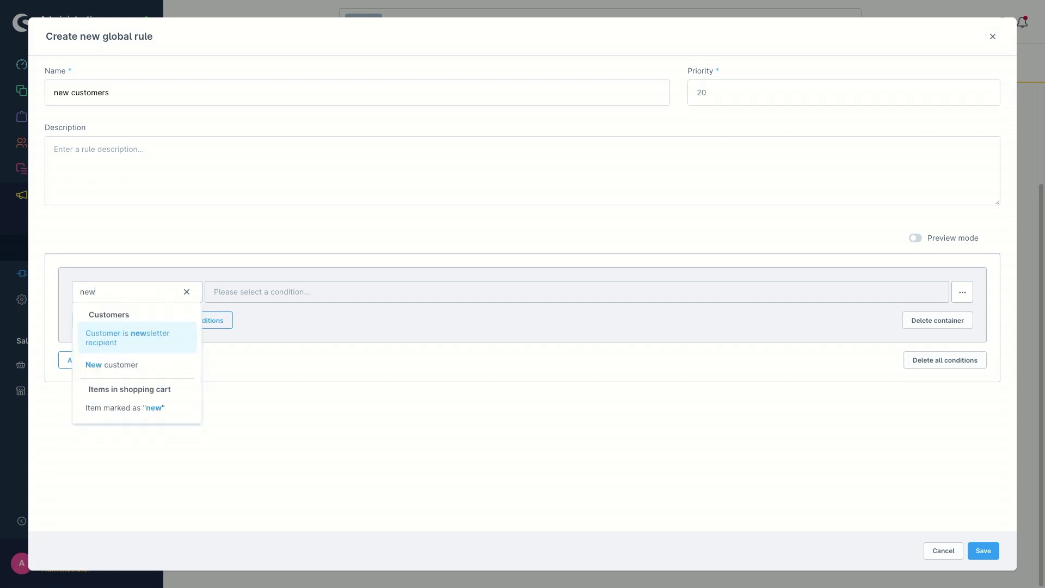
click(93, 366)
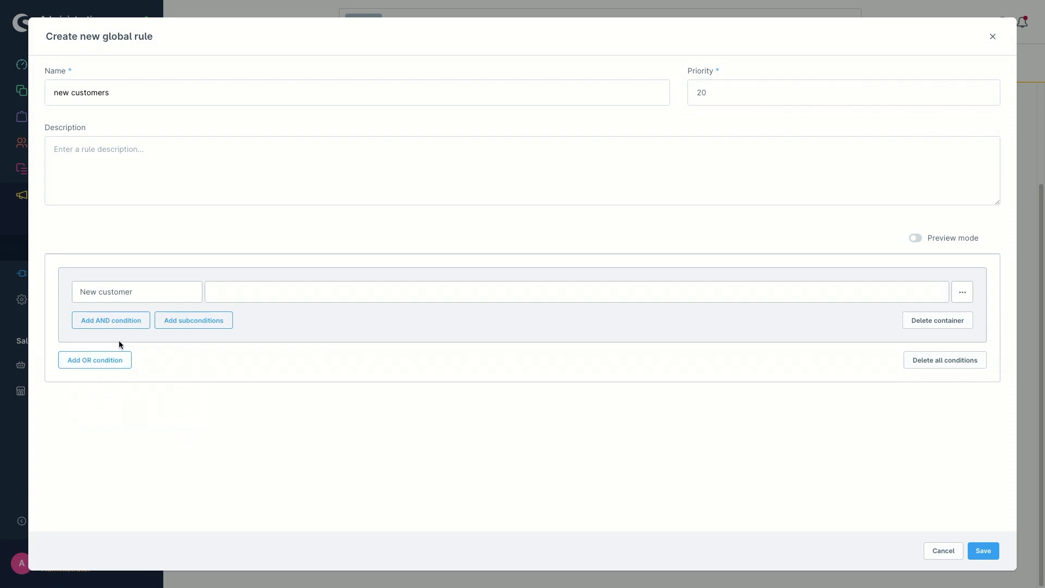
click(220, 291)
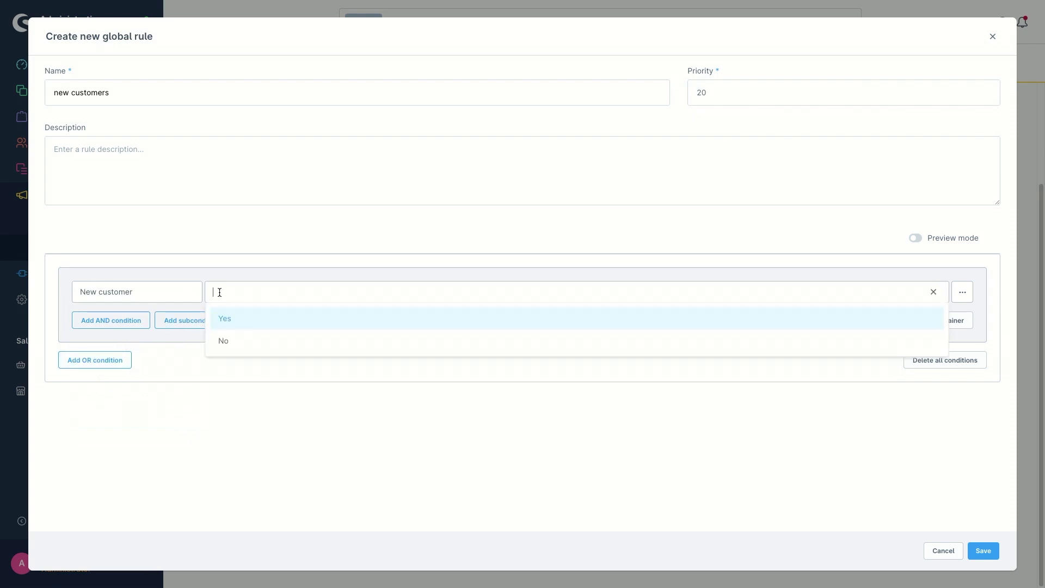
click(232, 324)
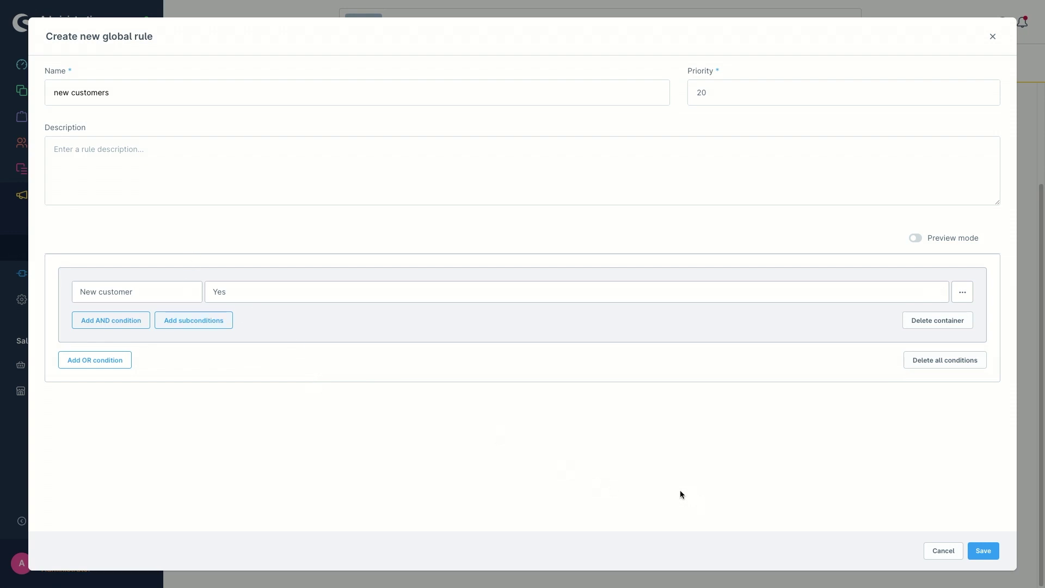
click(985, 552)
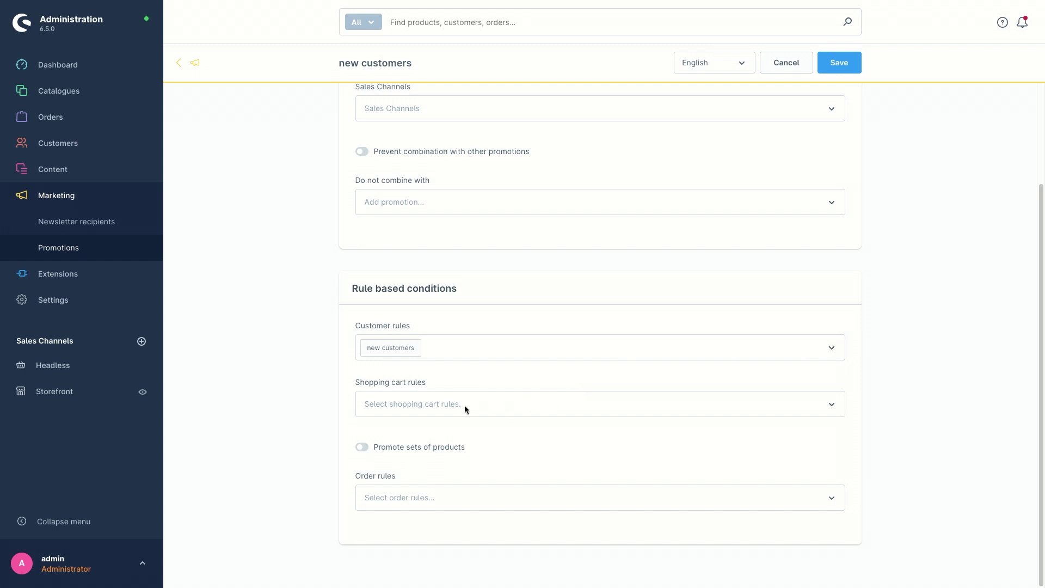
Create a new shopping cart rule for the promotion, named value greater than 50 with priority 1
click(384, 408)
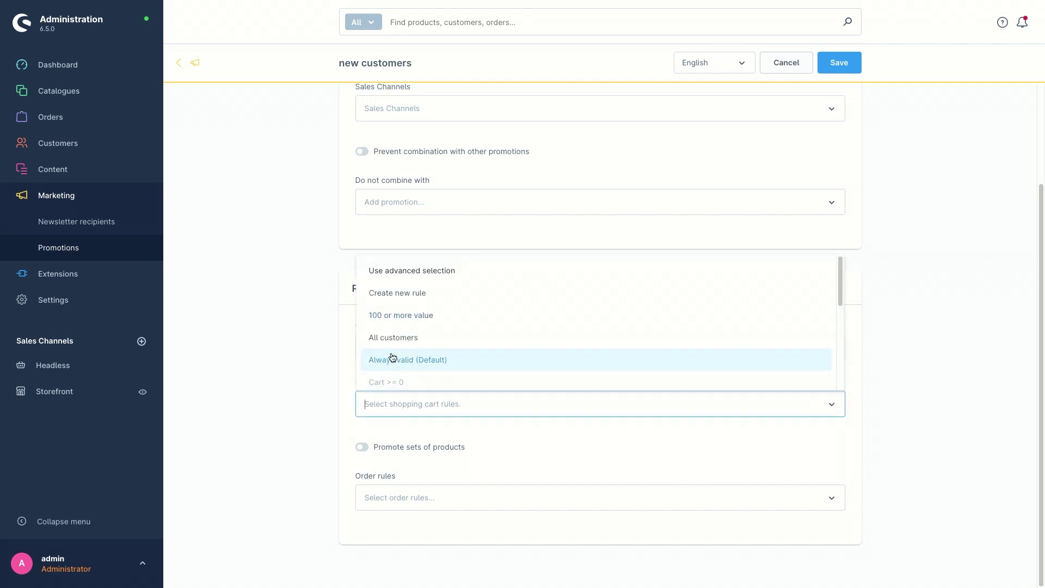
click(386, 298)
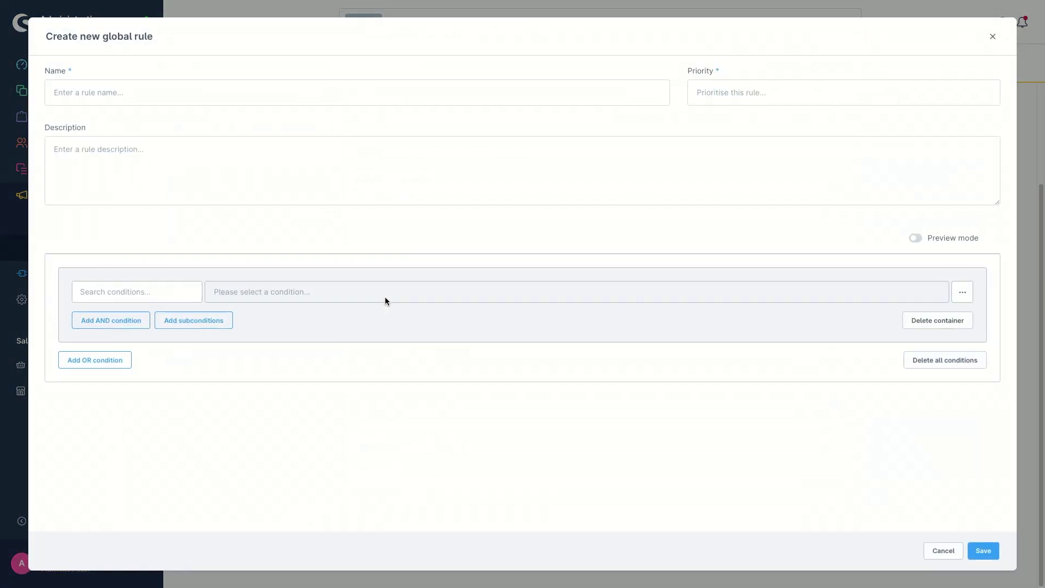
click(295, 92)
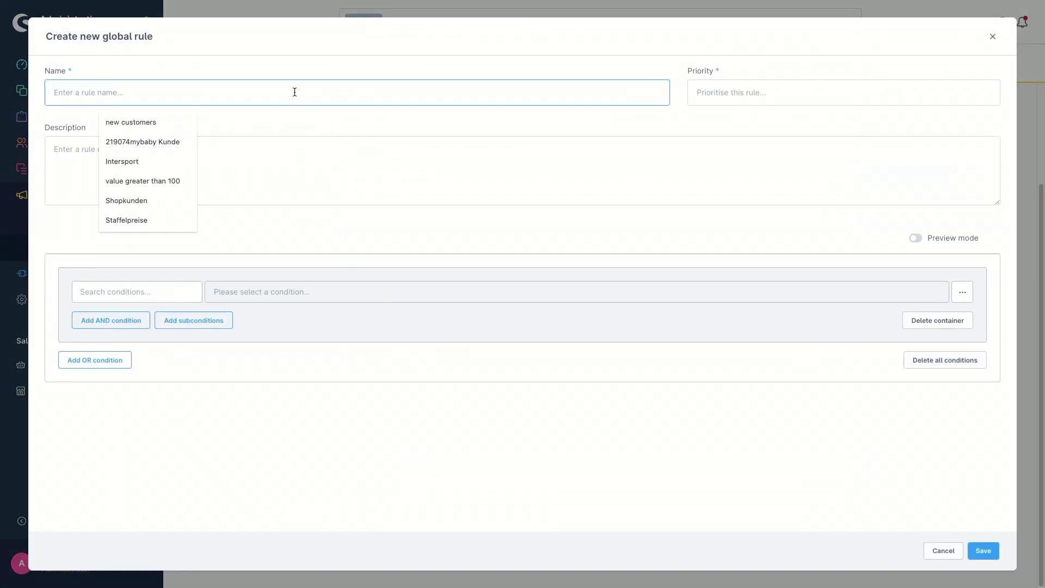
text(value )
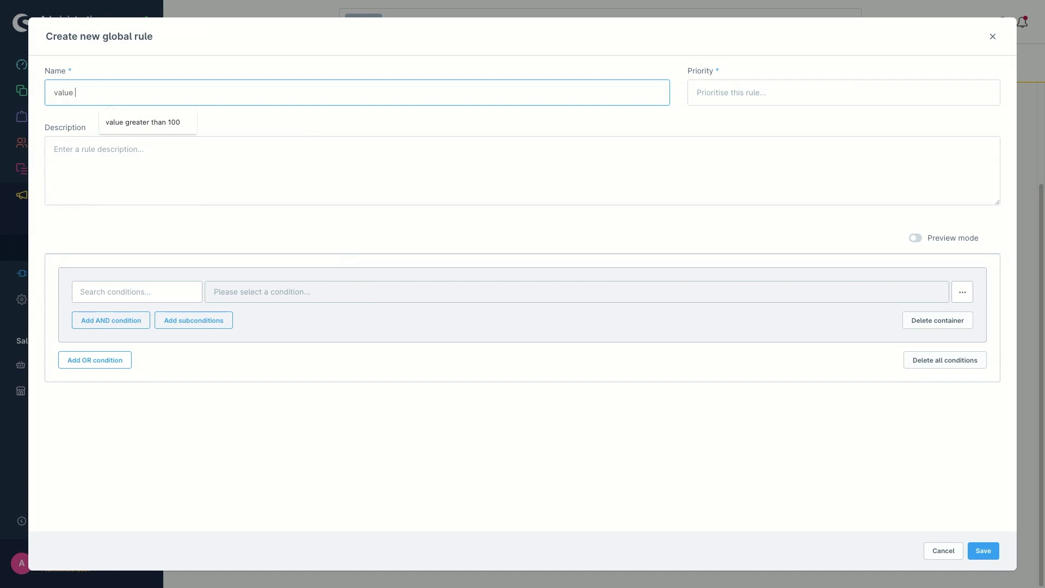
text(greater than 50)
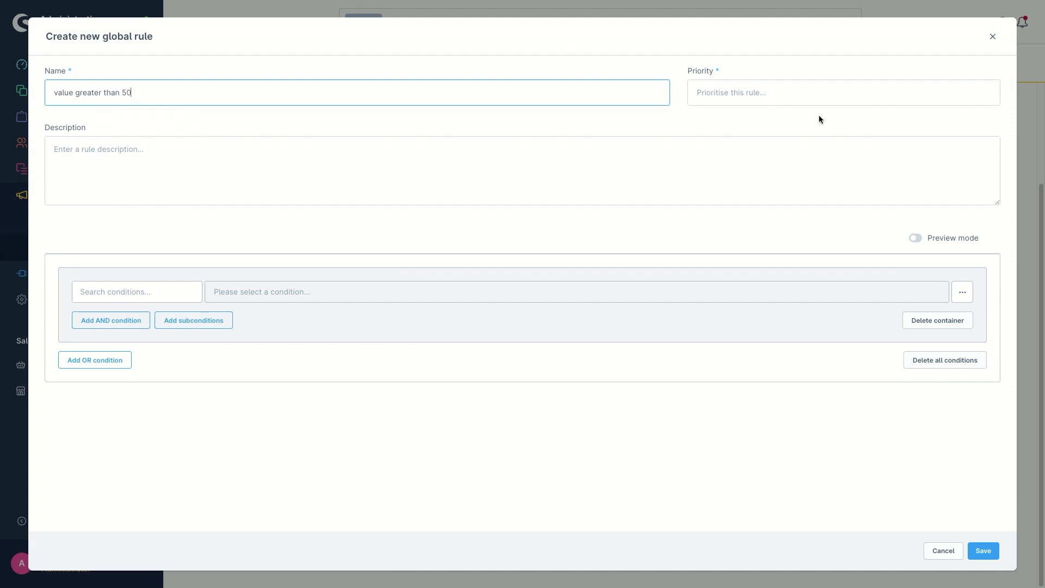
click(790, 99)
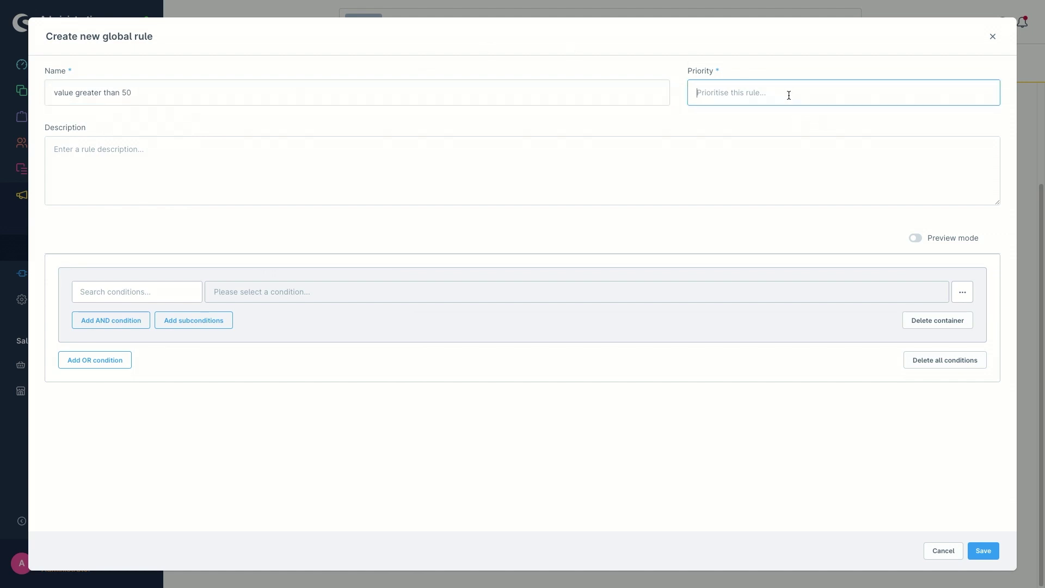
text(1)
Choose Total as the condition of the value greater than 50 rule
click(115, 294)
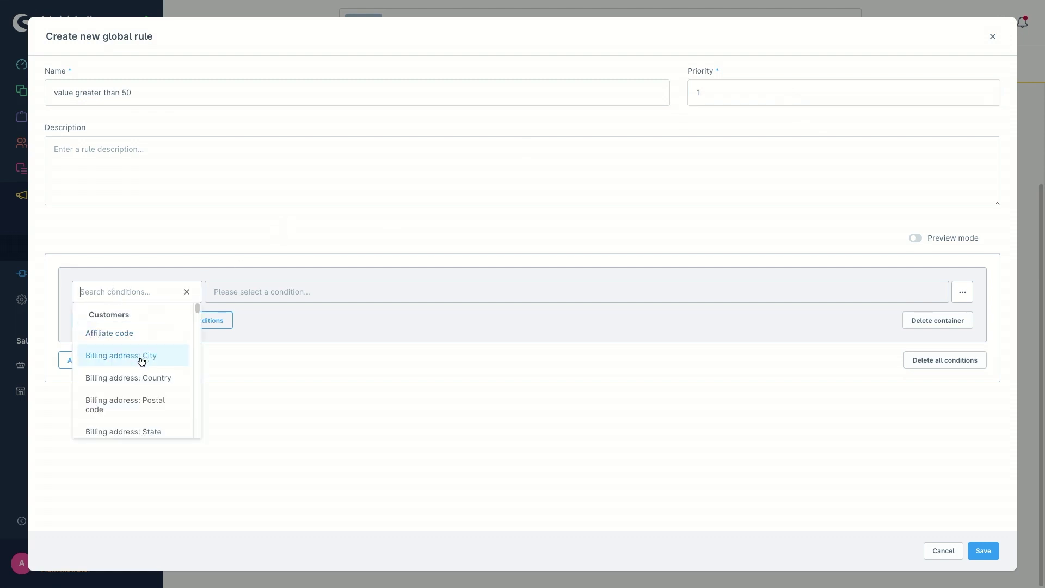
drag(195, 307, 201, 432)
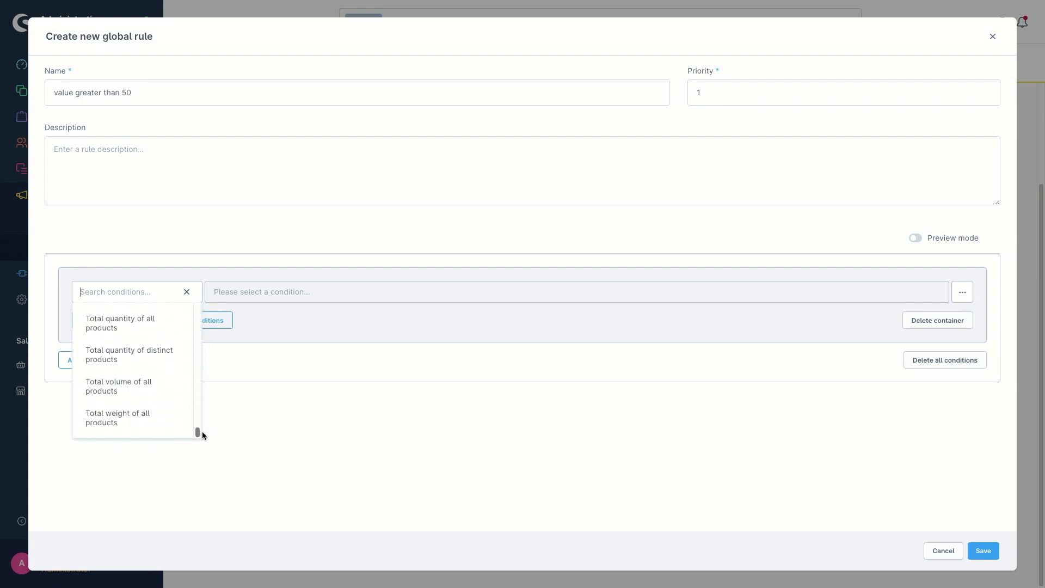
scroll(142, 388, up, 3)
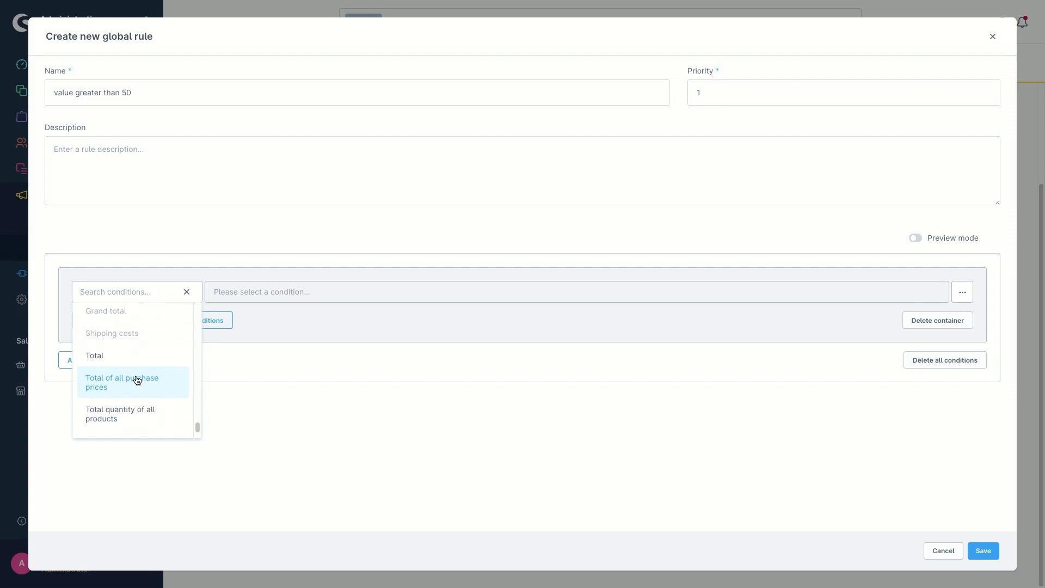
click(100, 360)
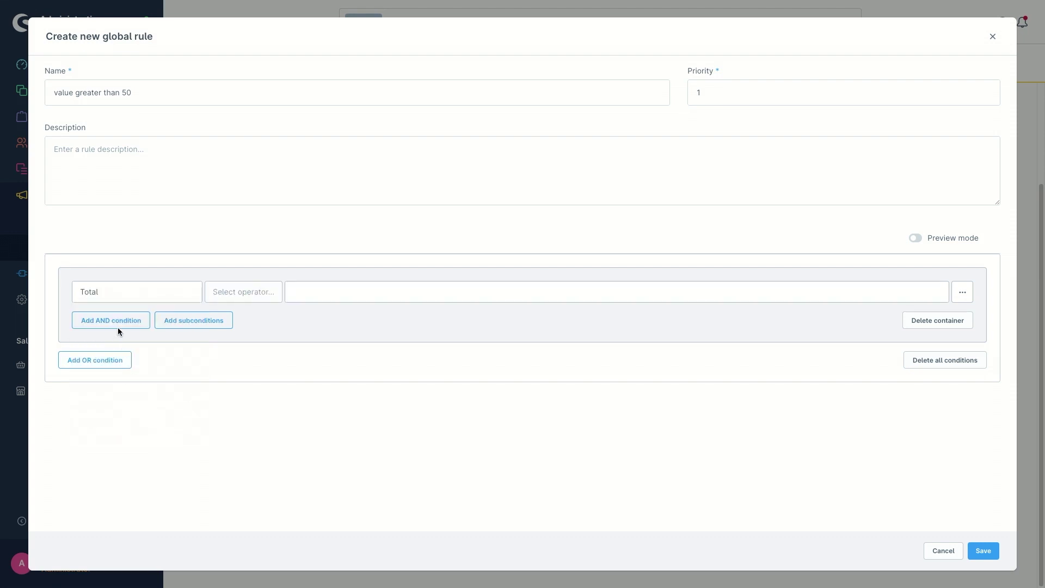
Set the Total condition to Is greater than 50, then save the rule and the new customers promotion
click(222, 293)
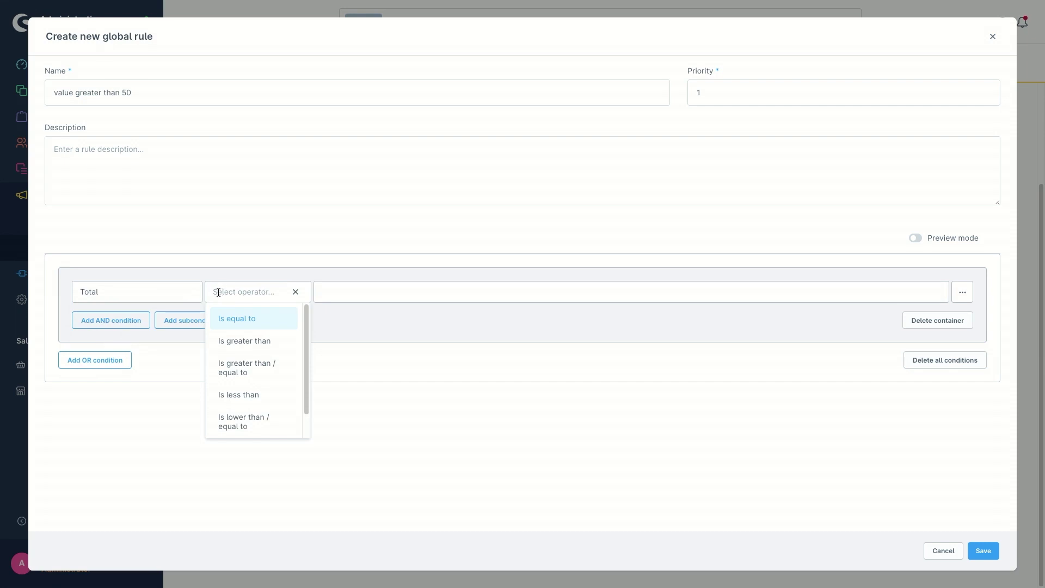
scroll(254, 392, down, 1)
scroll(254, 392, down, 1)
scroll(252, 395, up, 1)
scroll(249, 390, up, 1)
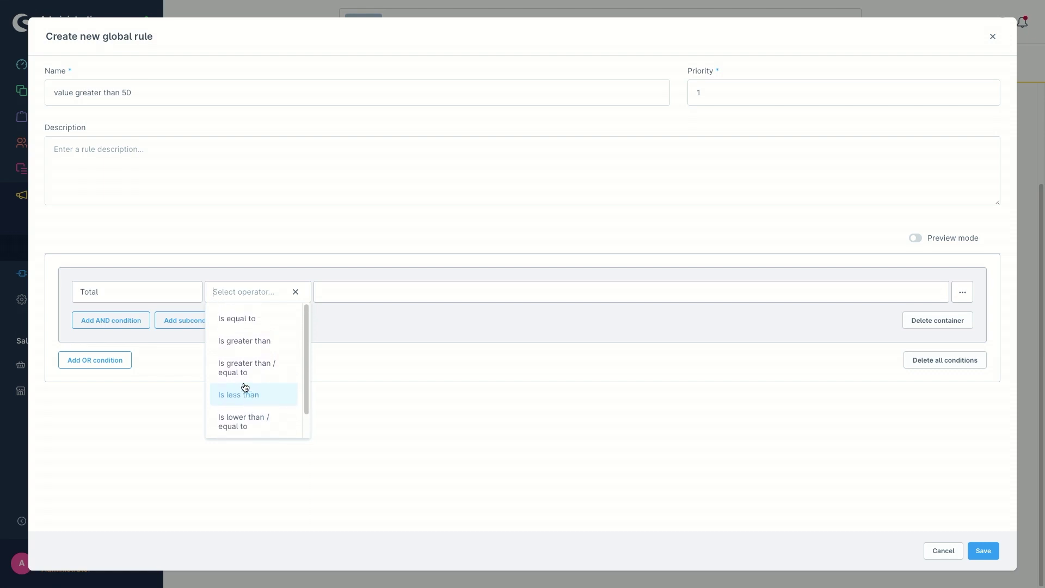
click(231, 346)
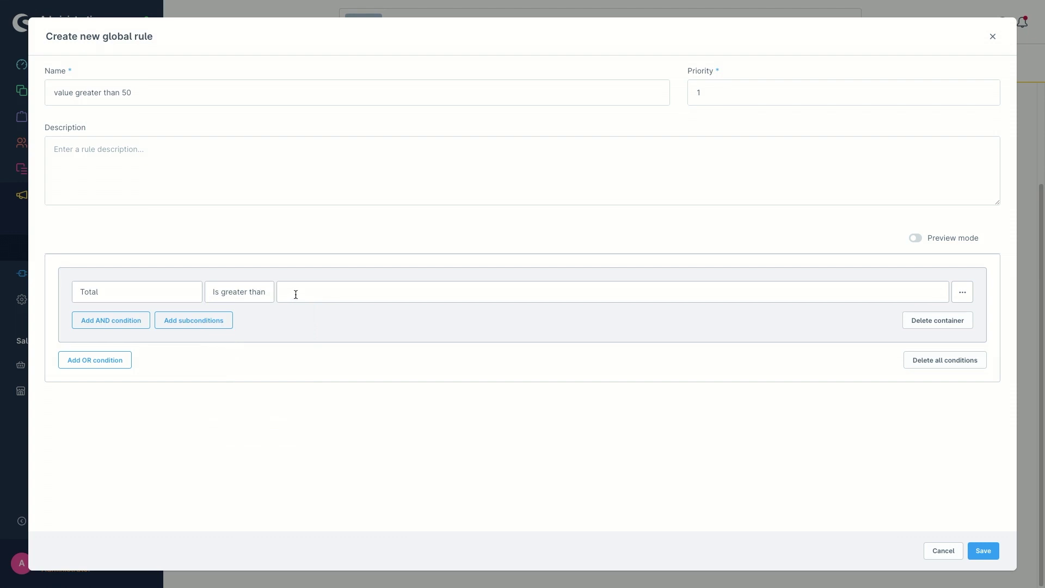
click(386, 291)
text(50)
click(981, 551)
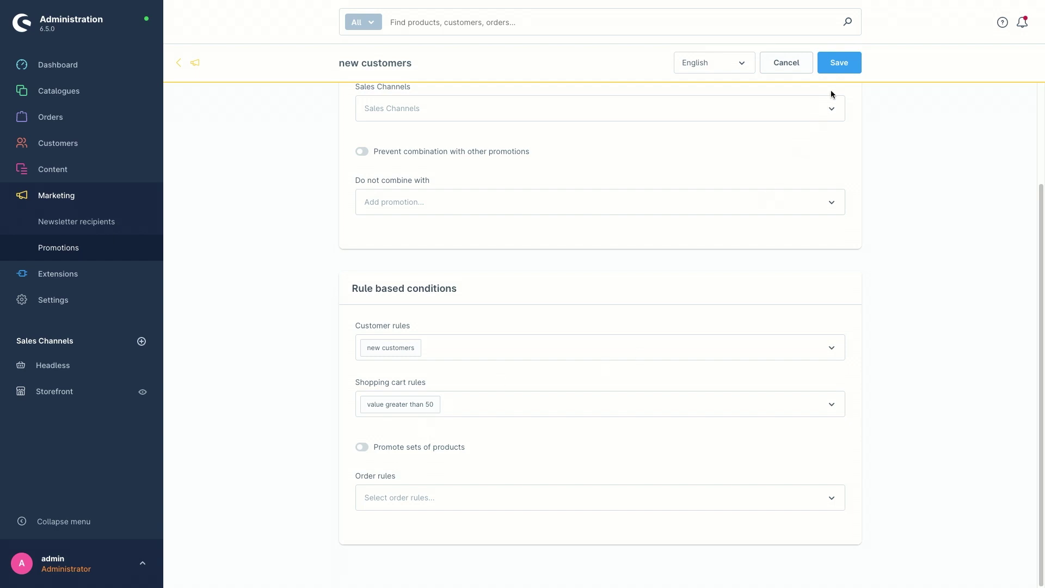
click(832, 70)
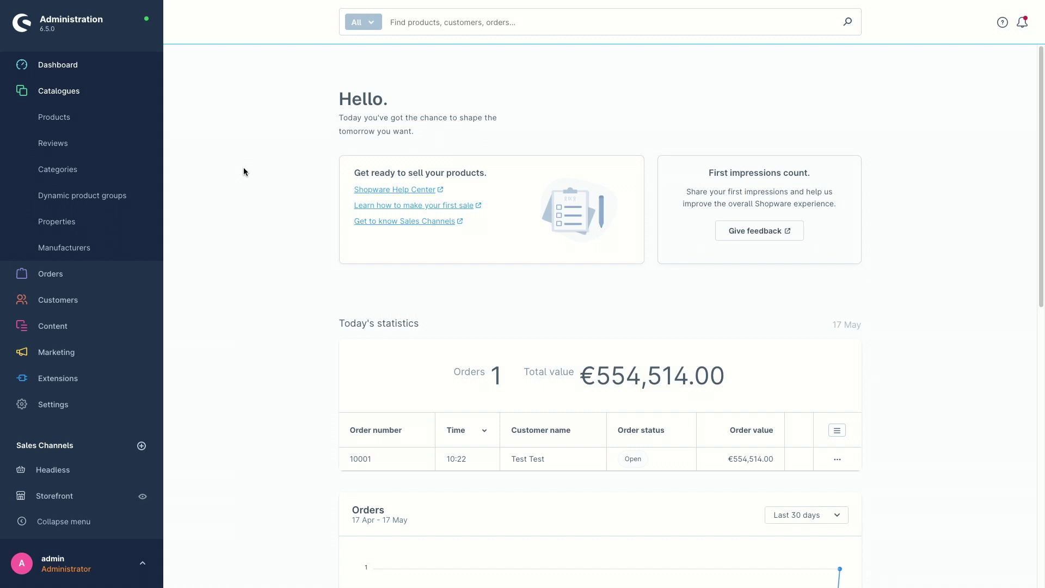
Open the advanced pricing of the product fddsafdsadf and start creating a new conditional rule
click(60, 120)
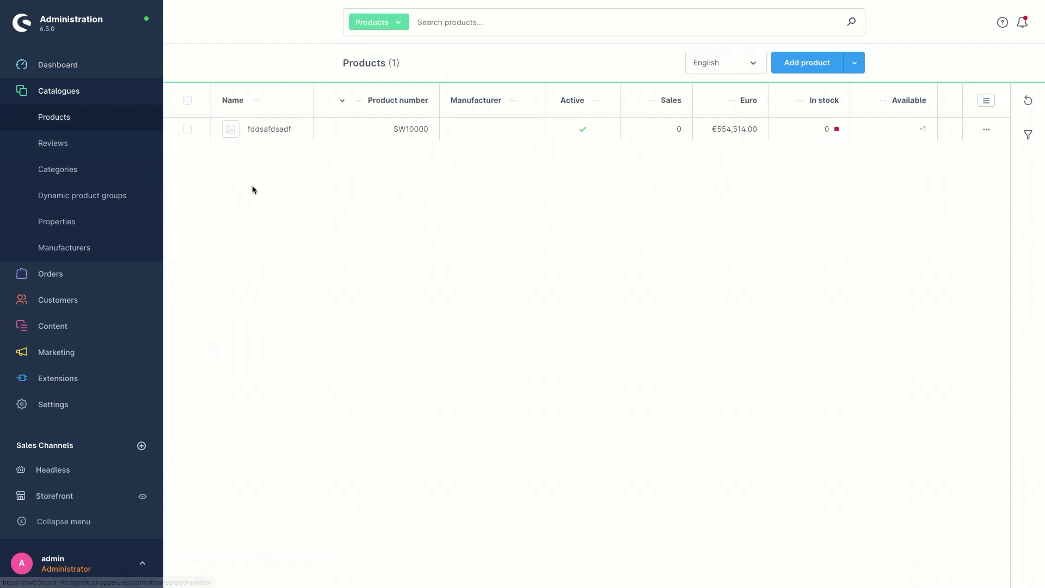
click(262, 130)
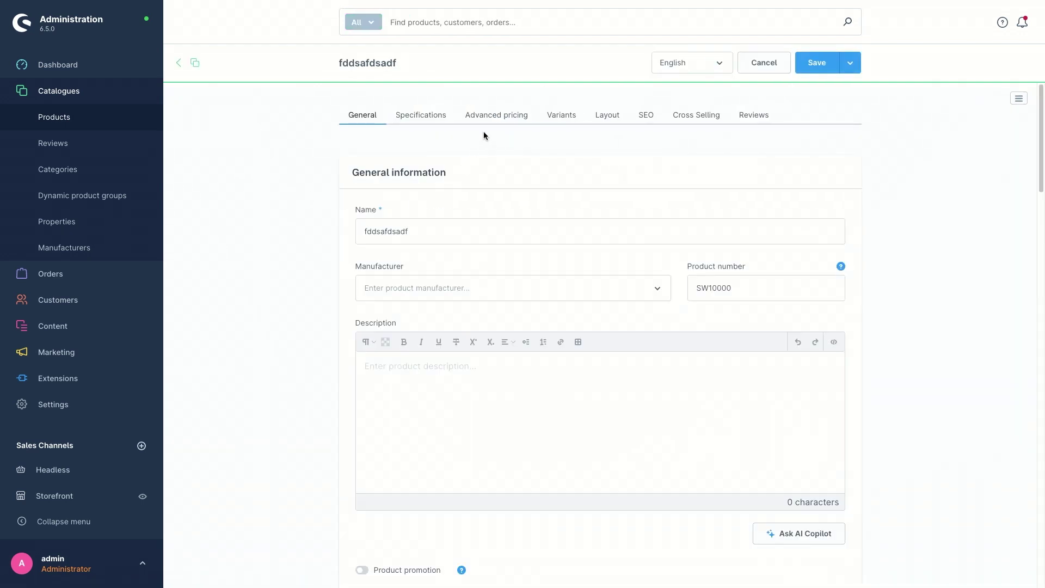
click(485, 115)
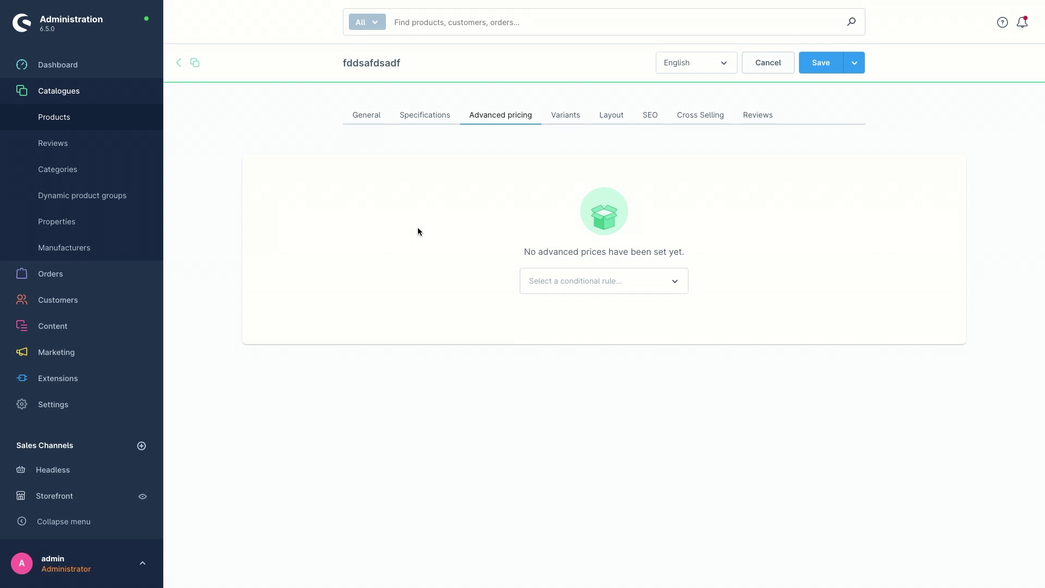
click(572, 279)
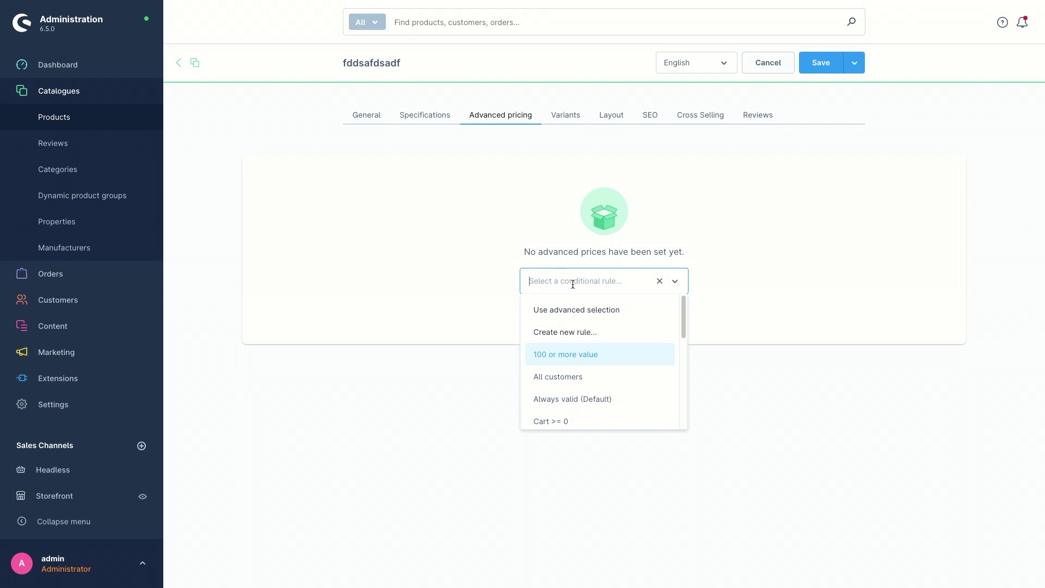
click(590, 333)
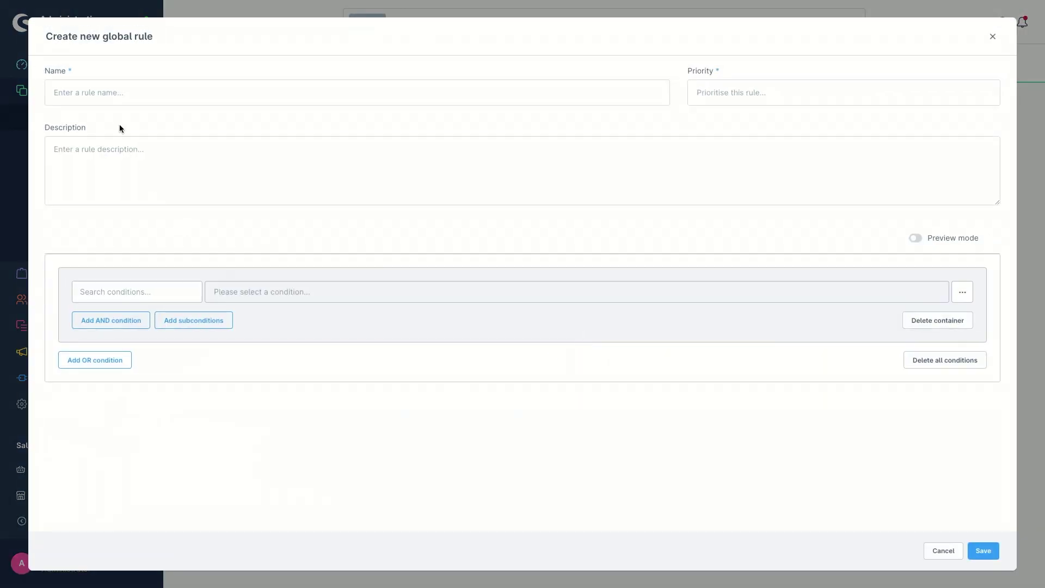
Name the new pricing rule standard group and set its priority to 5
click(119, 93)
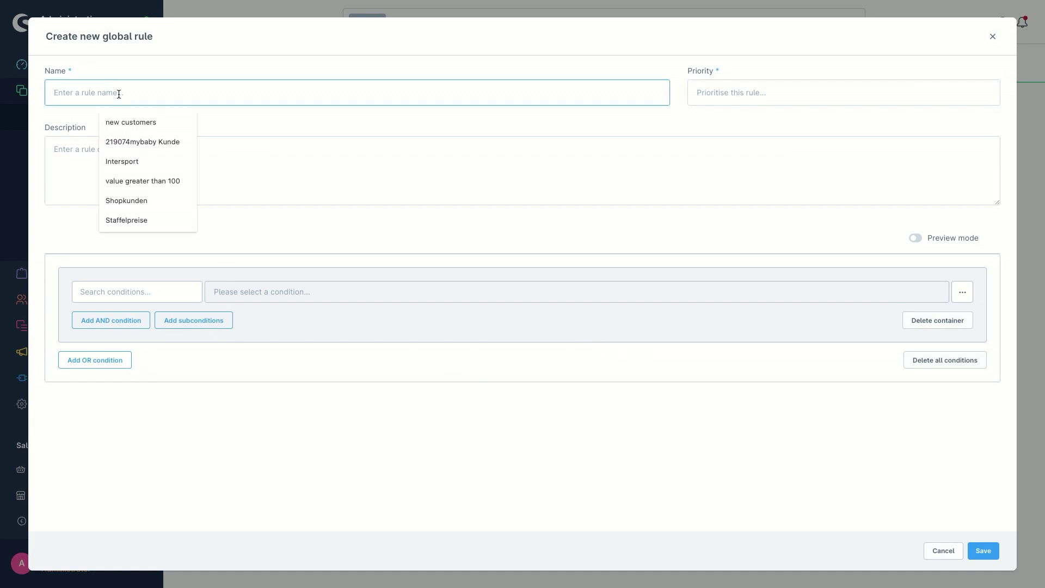
text(sta)
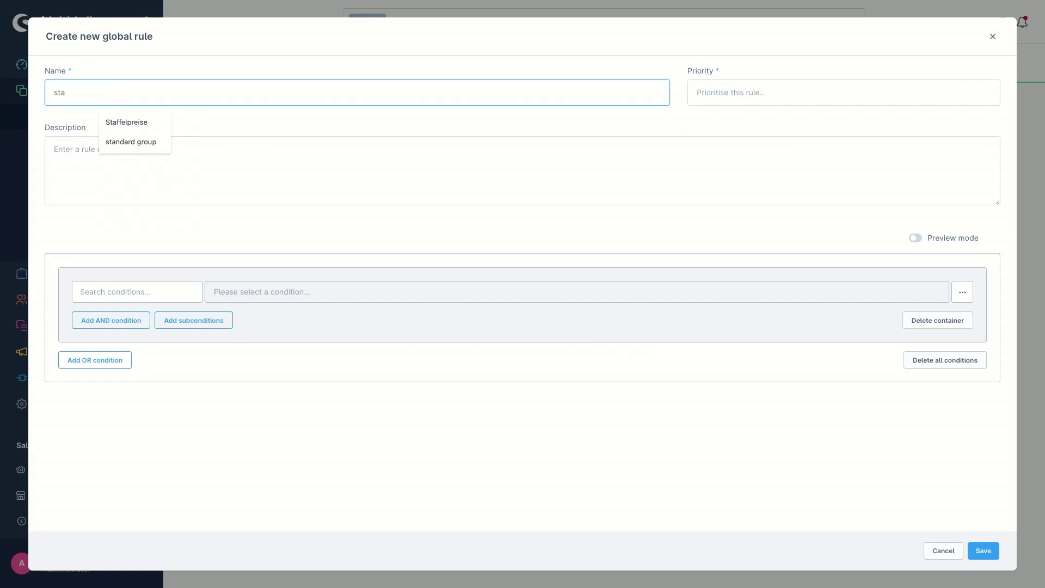
click(133, 141)
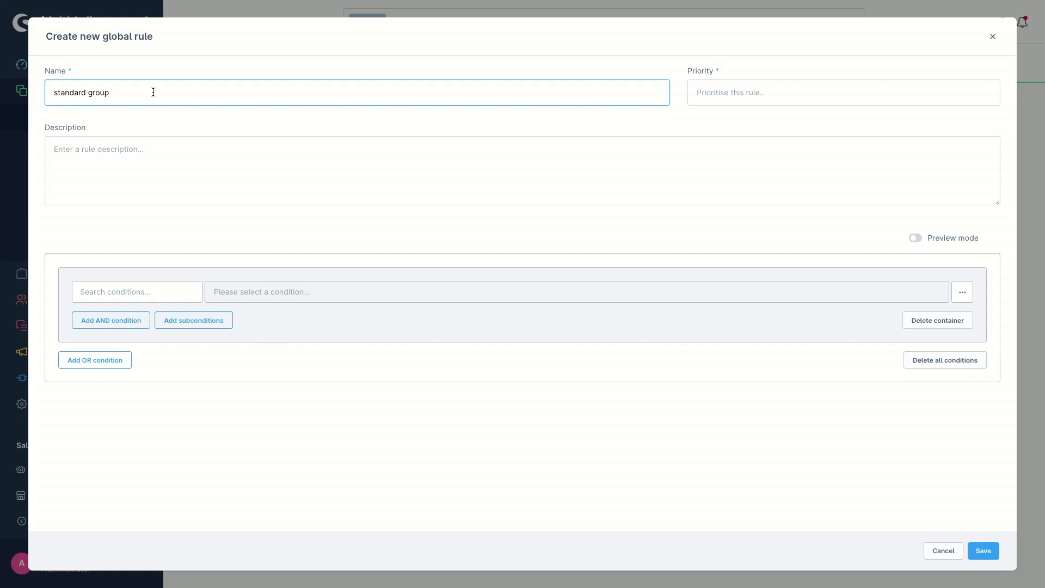
click(744, 88)
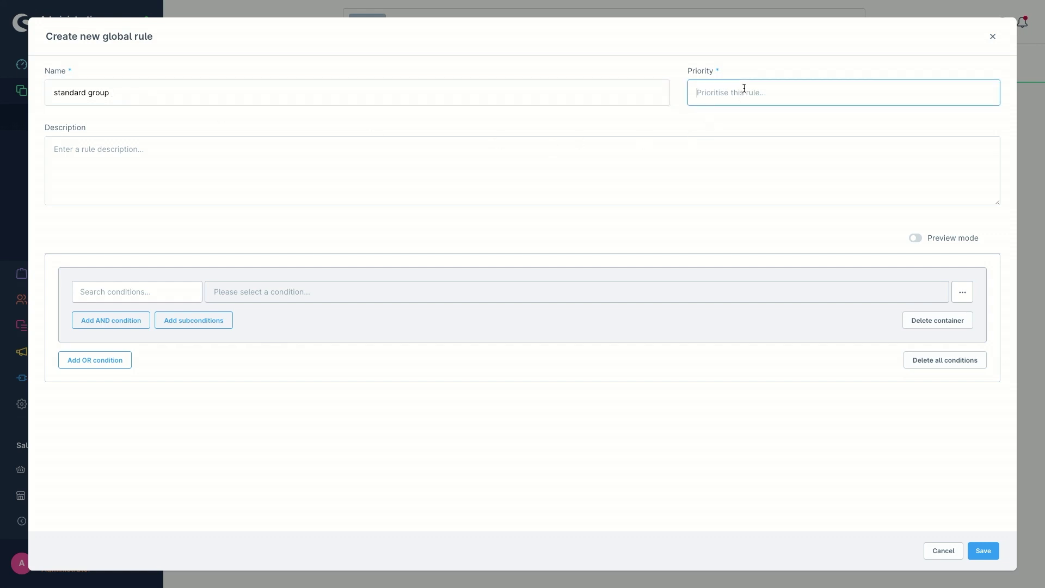
text(5)
Search the conditions for "customer gr" and choose Customer group for the standard group rule
click(134, 293)
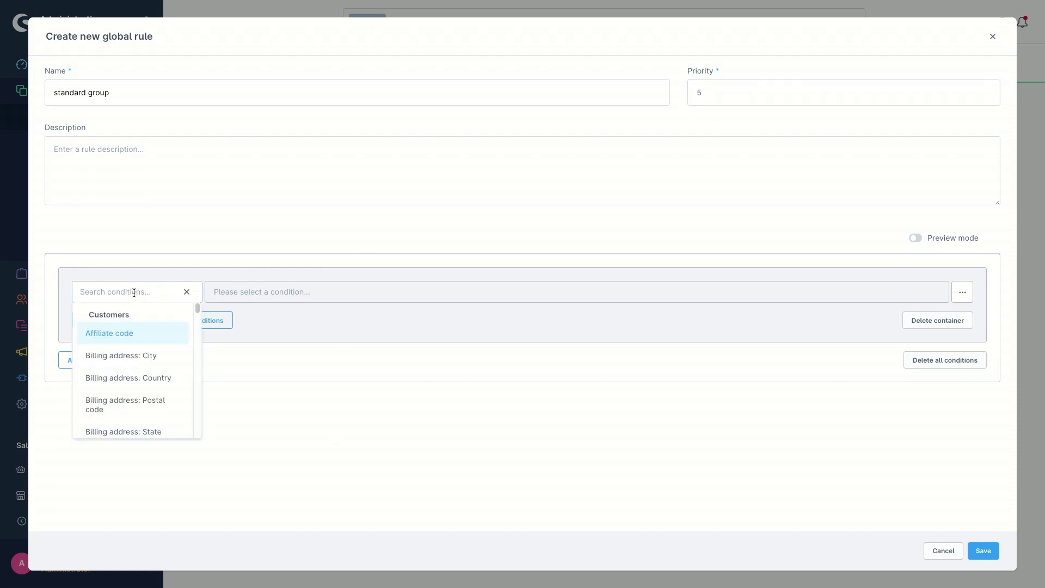
text(customer)
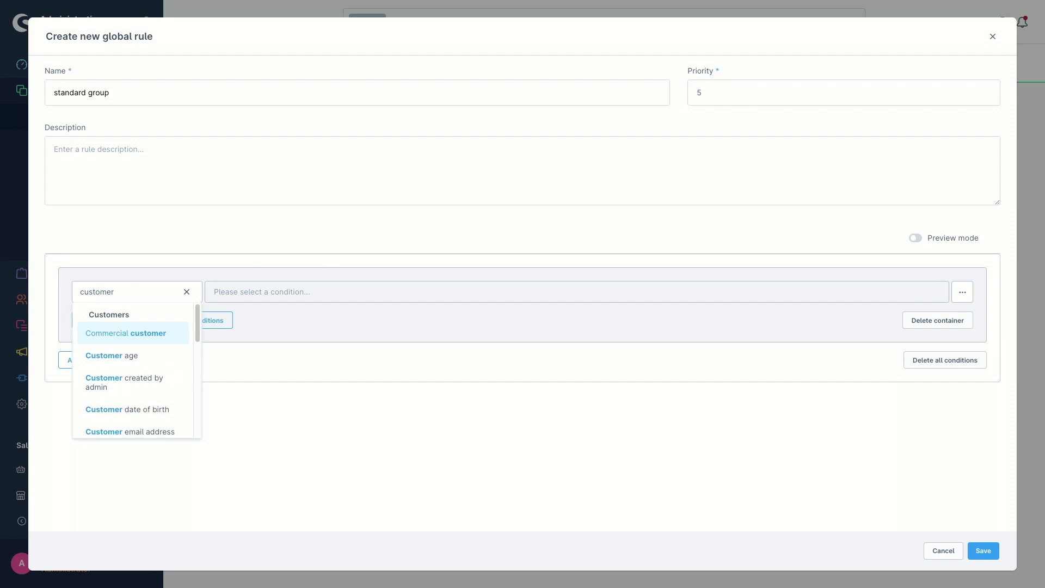
scroll(142, 381, down, 4)
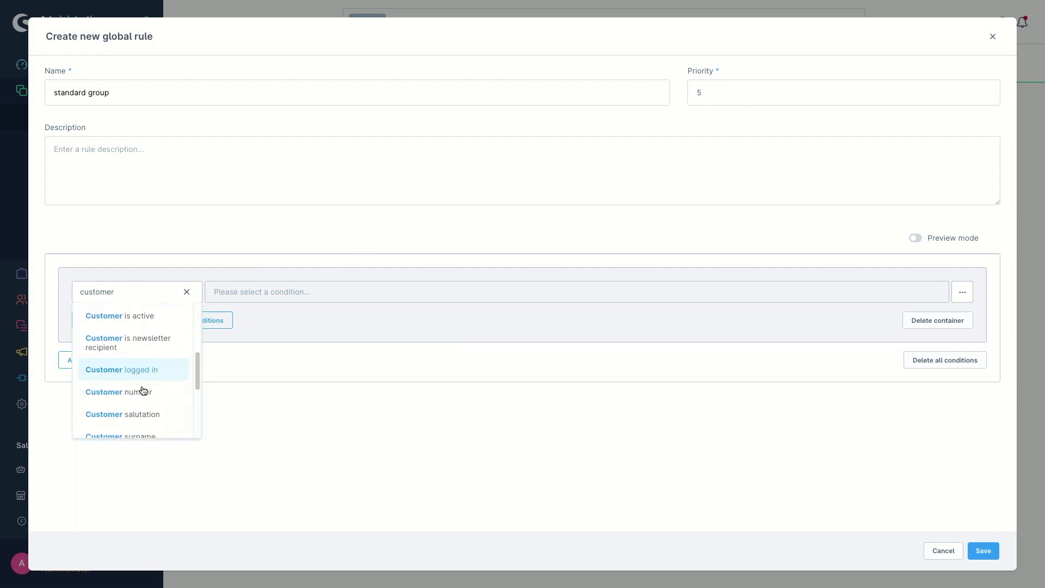
scroll(167, 395, down, 1)
scroll(164, 396, down, 3)
text(gr)
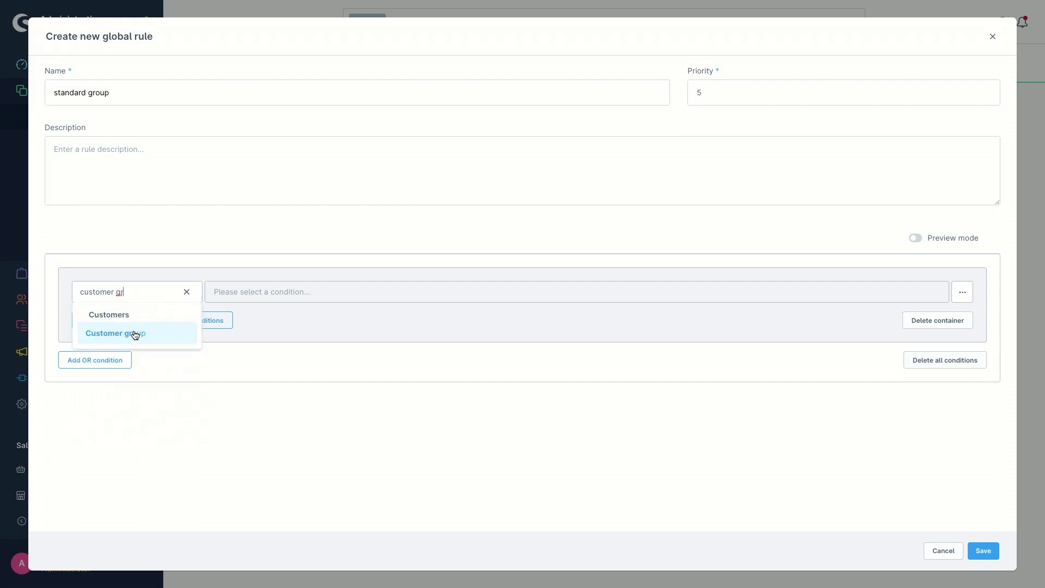
click(135, 333)
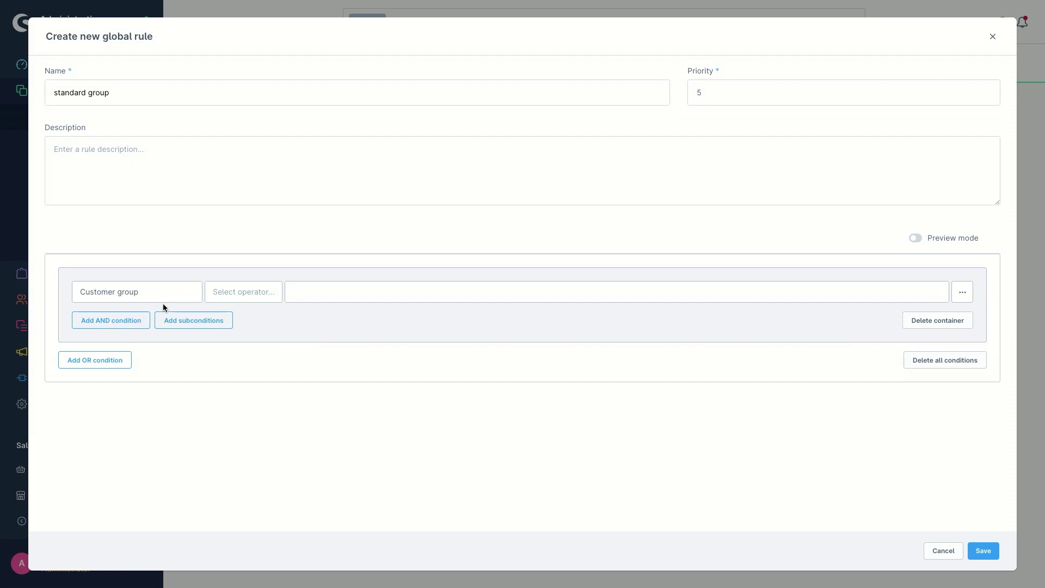
Set the Customer group condition to Is one of Standard customer group and save the rule
click(235, 290)
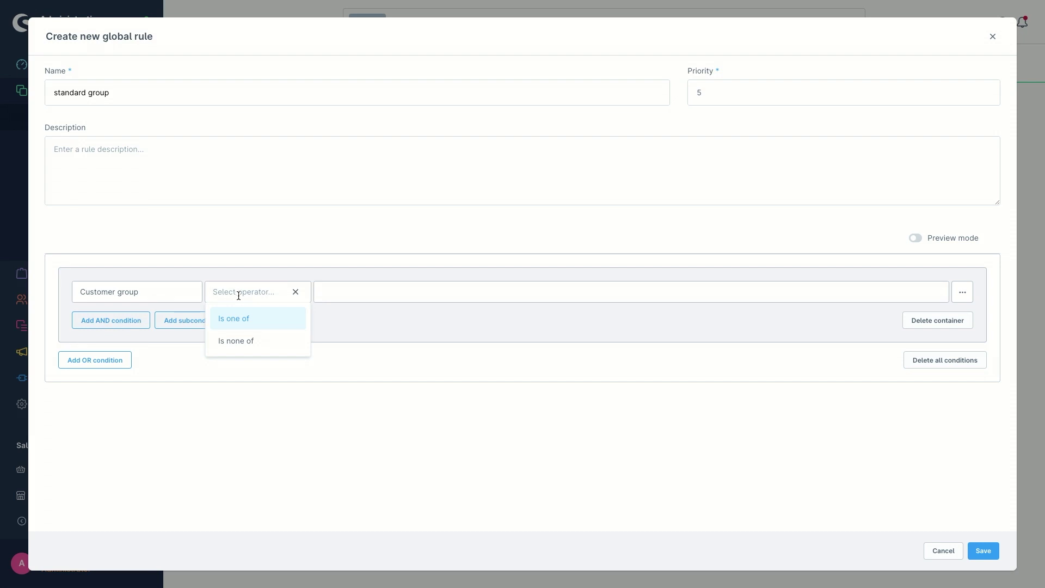
click(234, 320)
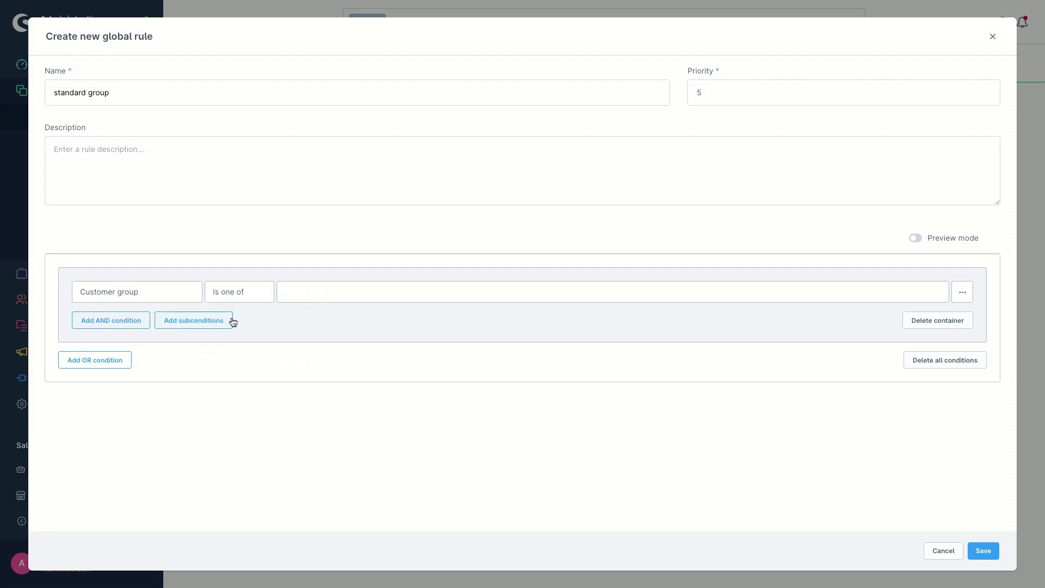
click(285, 287)
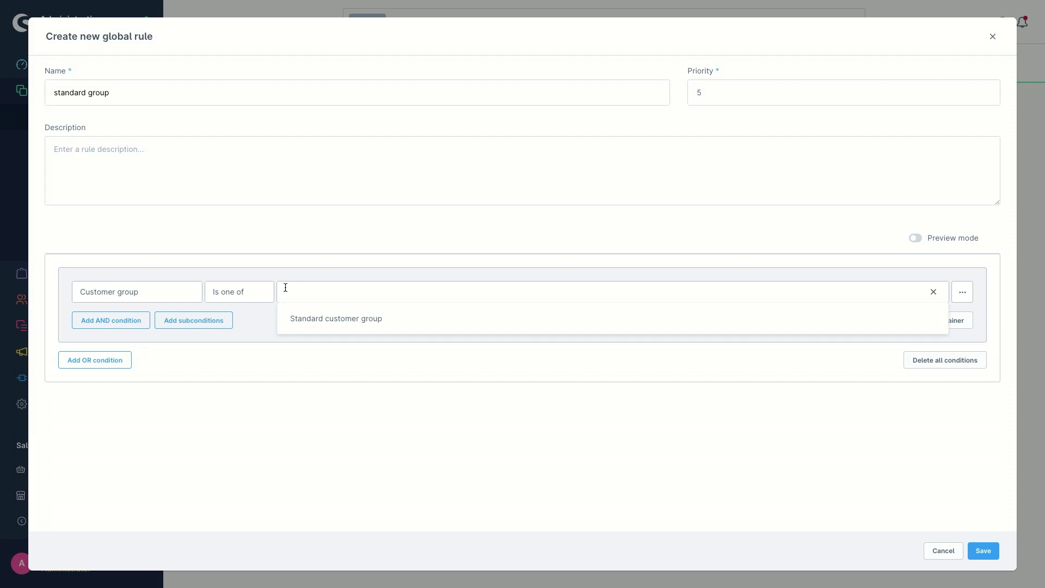
click(309, 324)
click(350, 385)
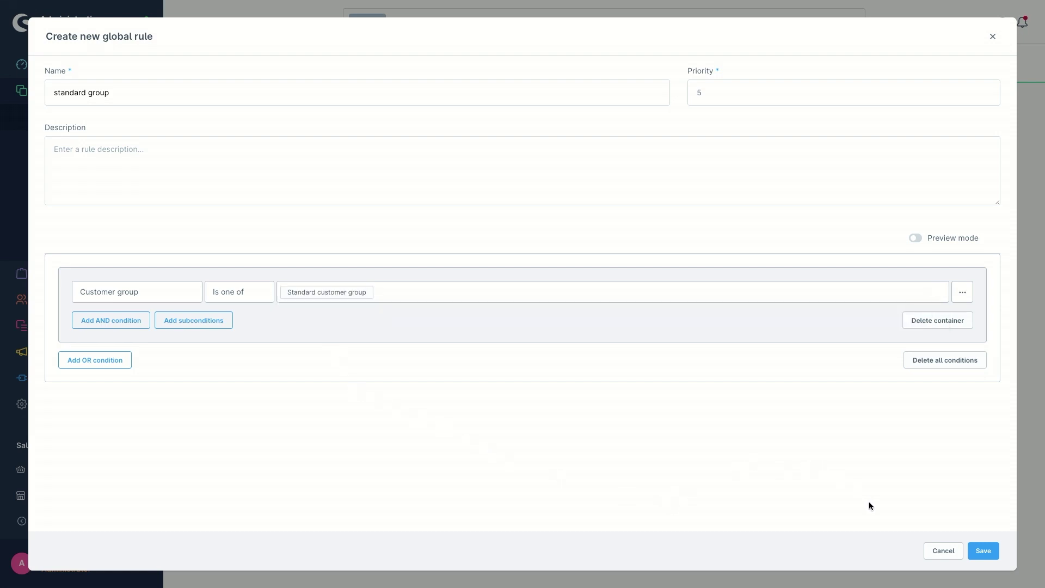
click(984, 551)
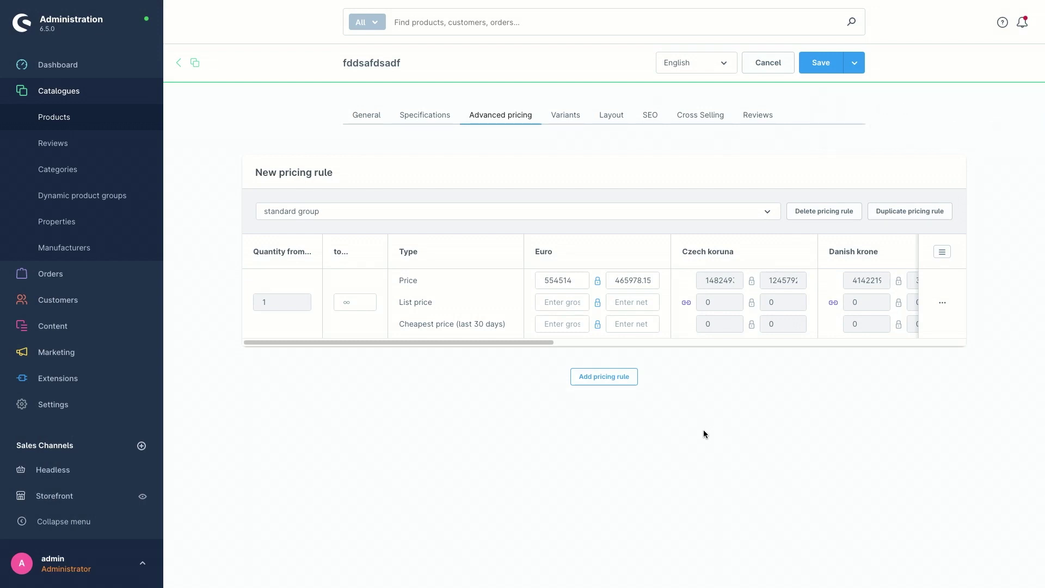
Set the gross Euro price for the standard group pricing rule to 40000 and save the product
drag(572, 280, 537, 282)
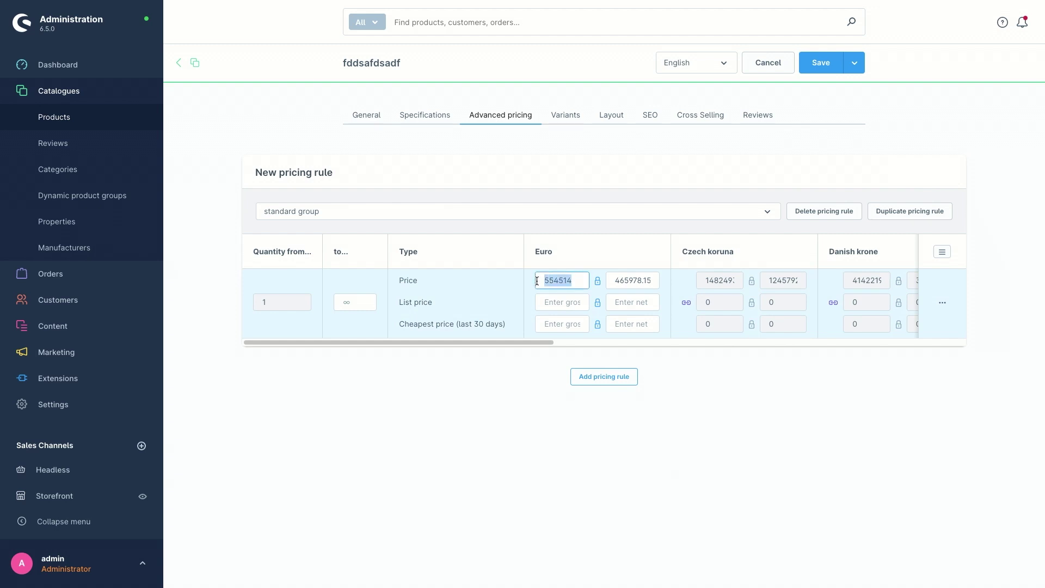
text(40000)
key(Tab)
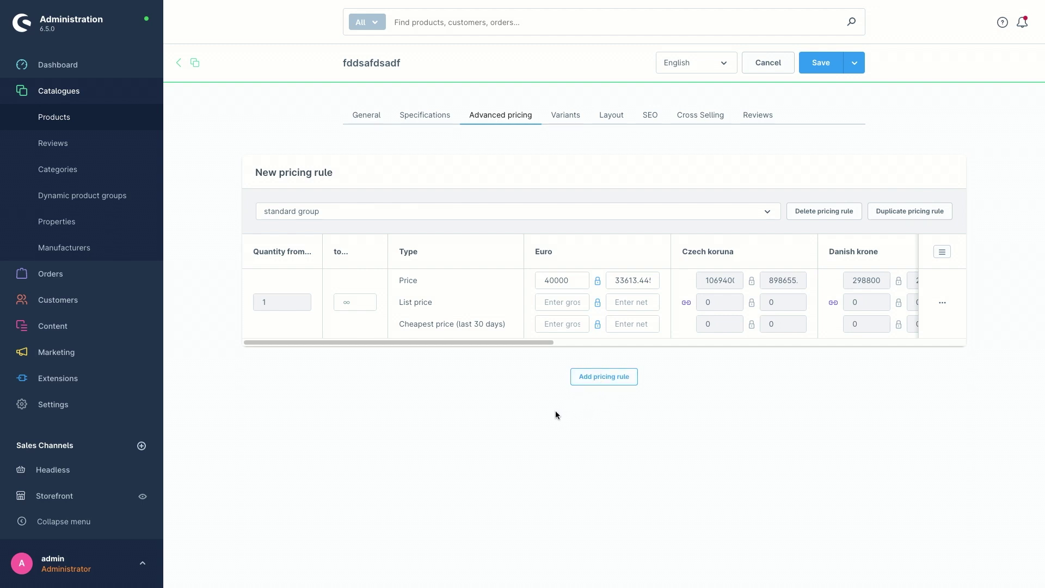
click(823, 71)
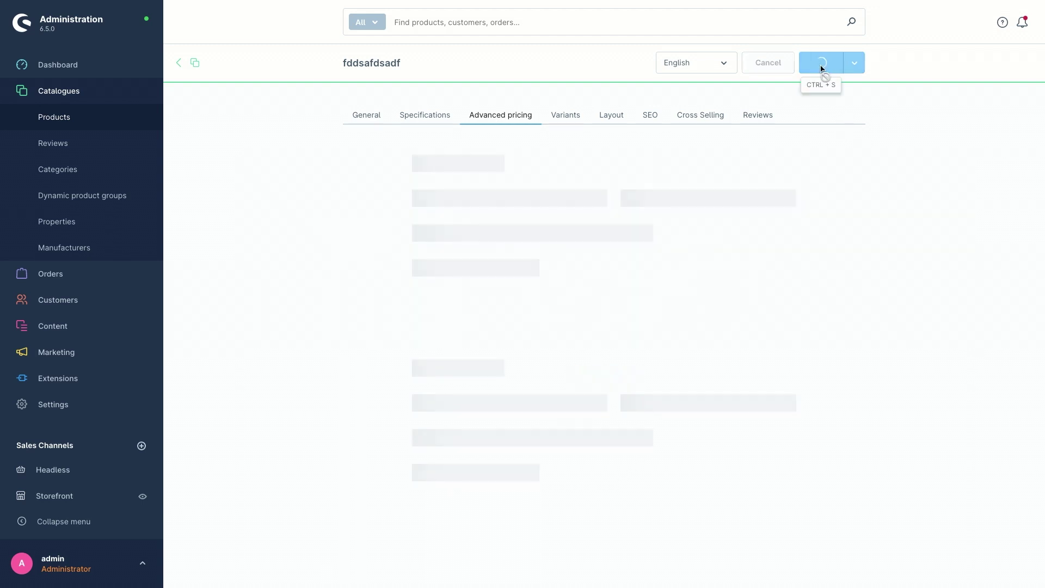